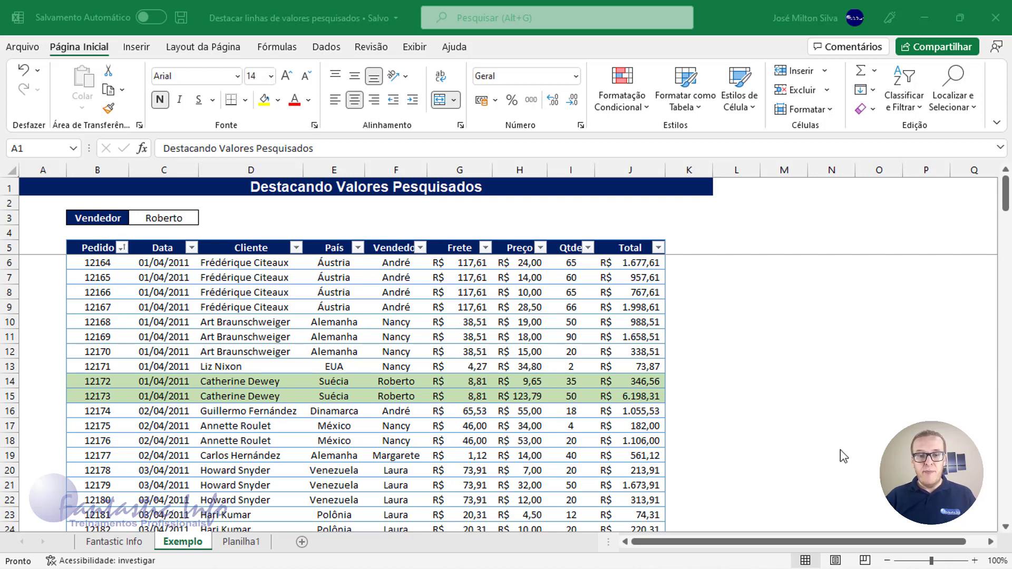
Examine which rows of the orders table on the Exemplo sheet are highlighted for the seller entered in cell C3
click(168, 227)
click(166, 221)
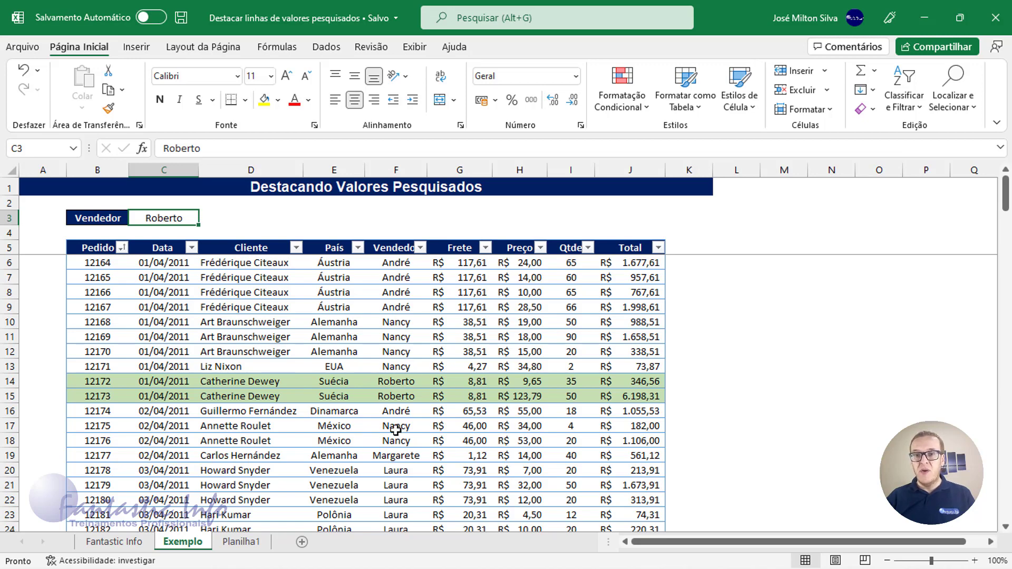
scroll(398, 405, down, 2)
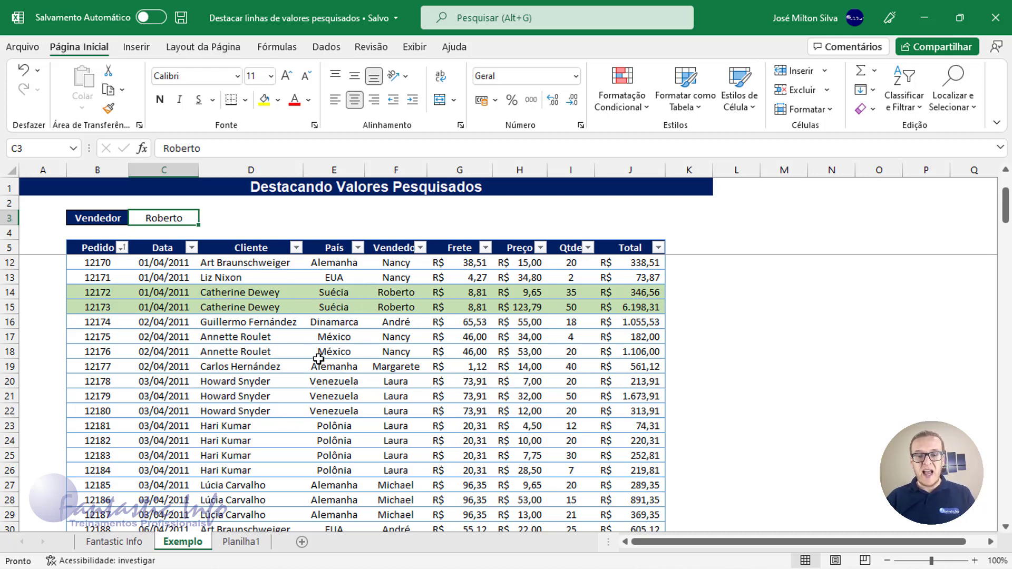
scroll(322, 364, down, 3)
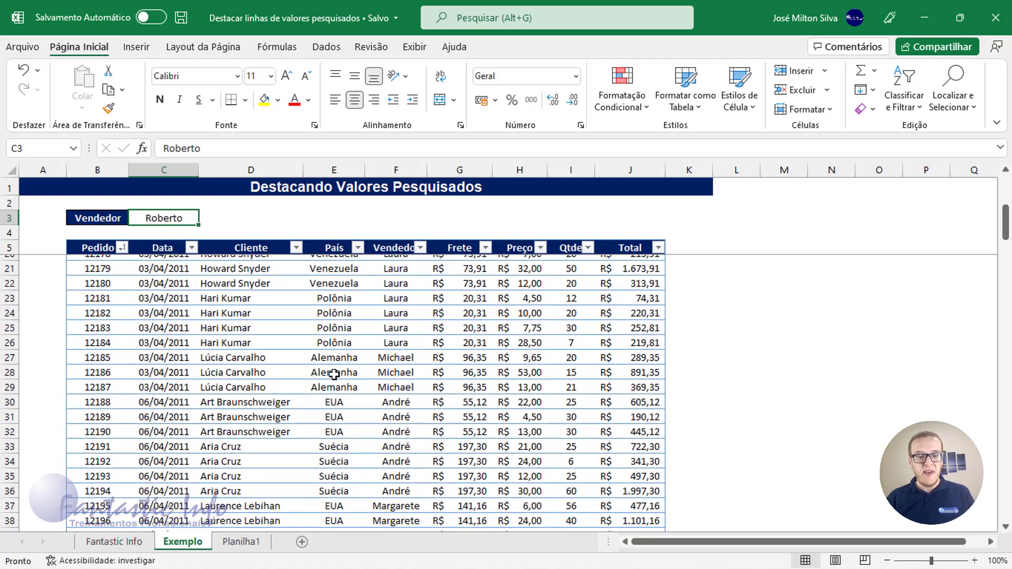
scroll(334, 377, down, 2)
scroll(348, 427, down, 1)
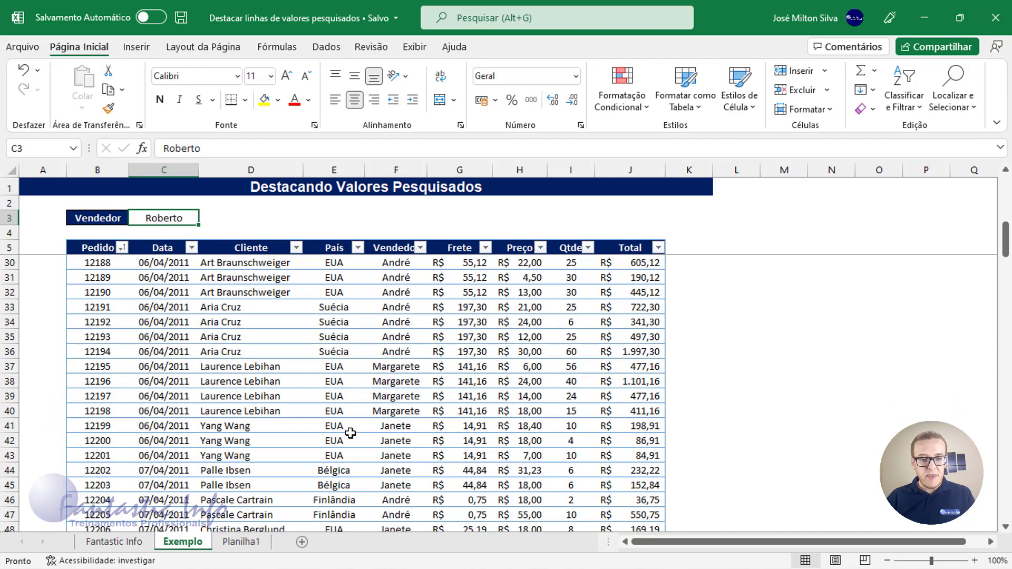
scroll(350, 433, down, 4)
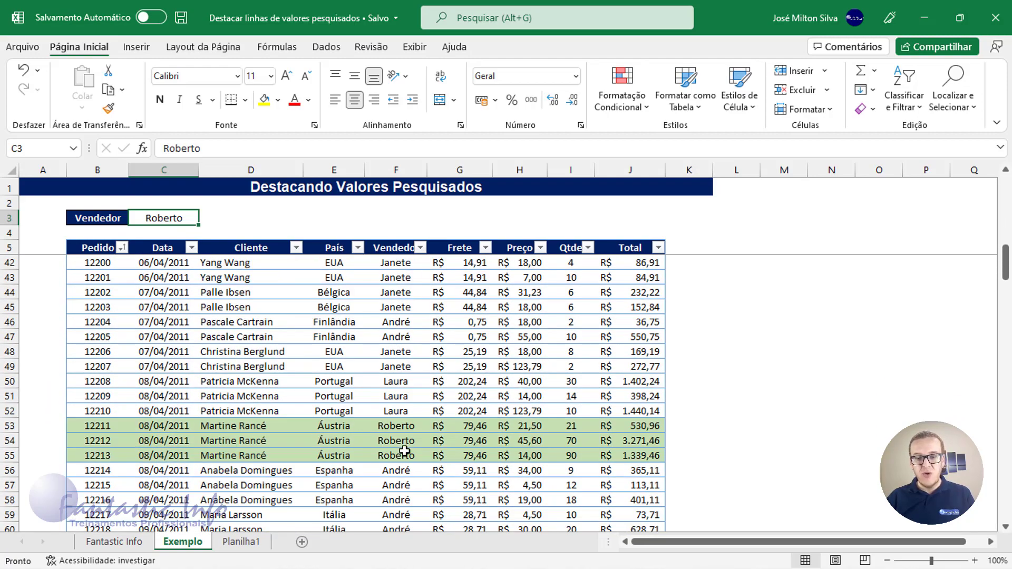
scroll(404, 451, down, 3)
scroll(404, 451, up, 15)
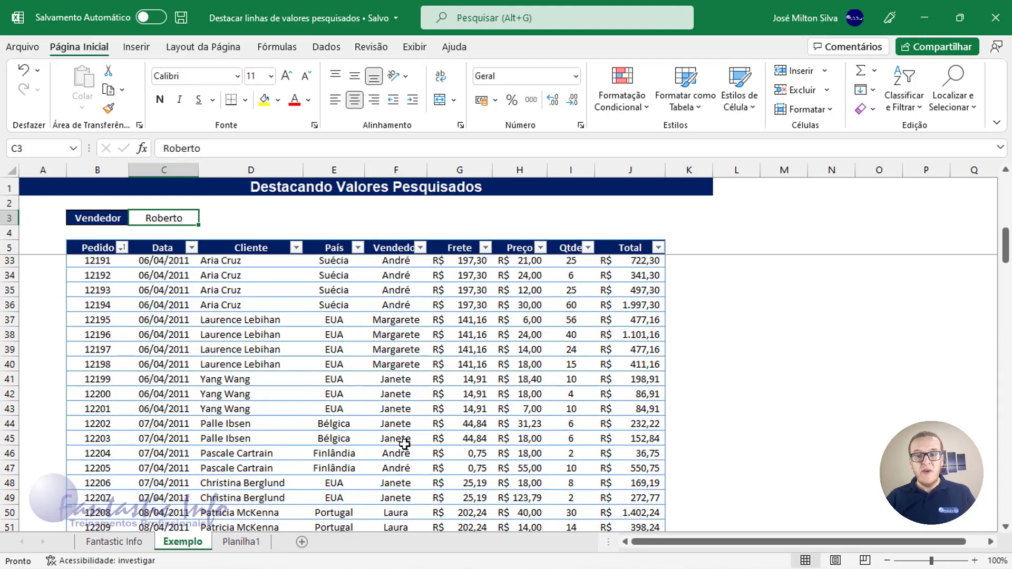
scroll(389, 413, down, 1)
scroll(390, 413, up, 1)
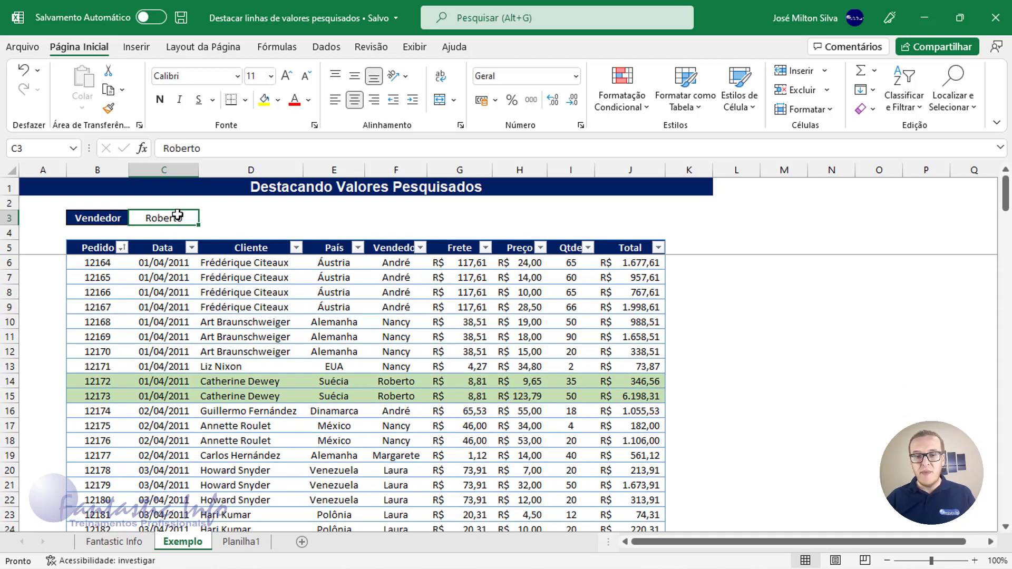
Test the row highlighting by entering two other sellers' names, one after the other, in the Vendedor cell C3
text(N)
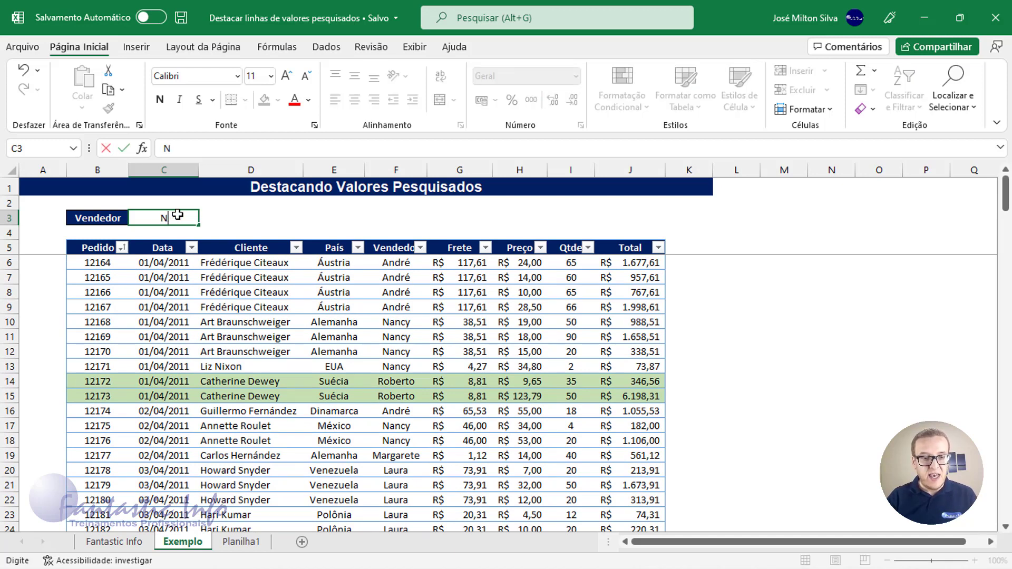
text(ancy)
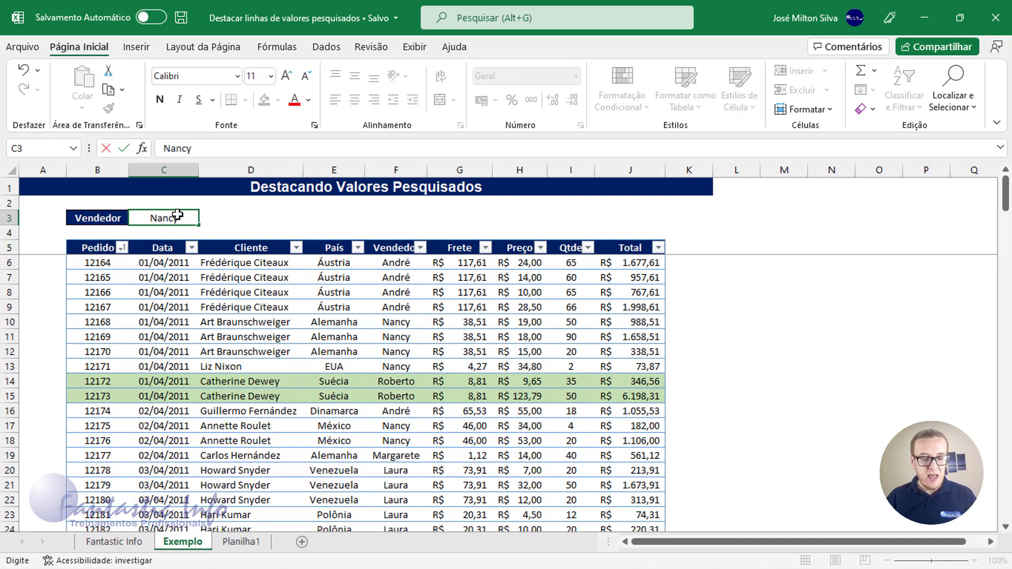
key(Tab)
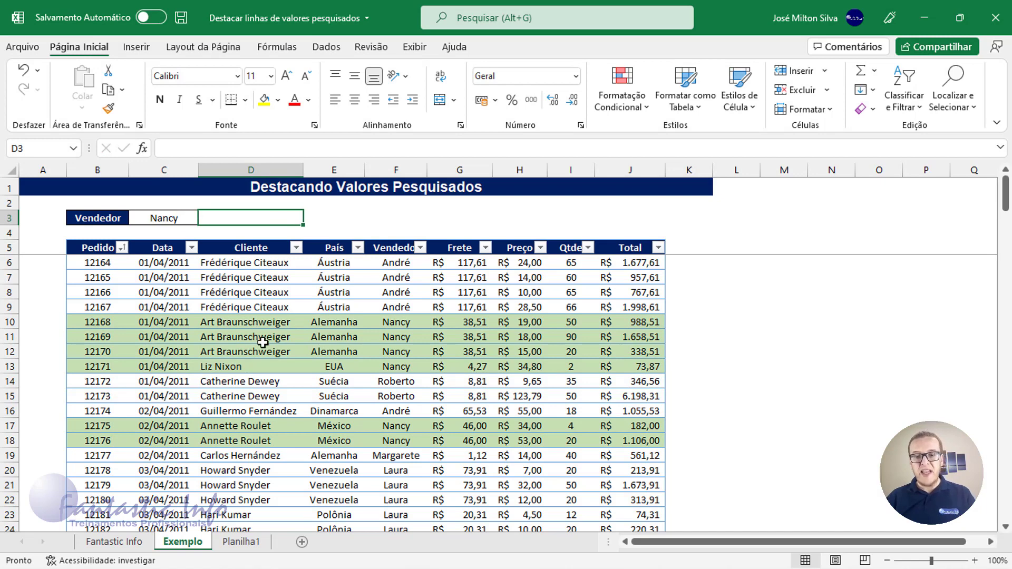
click(170, 218)
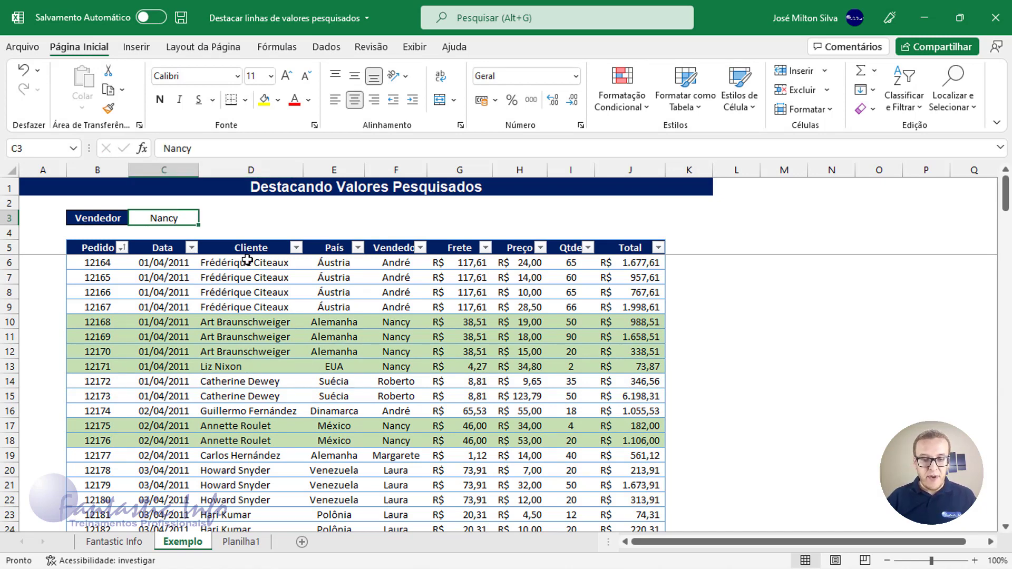
text(Laura)
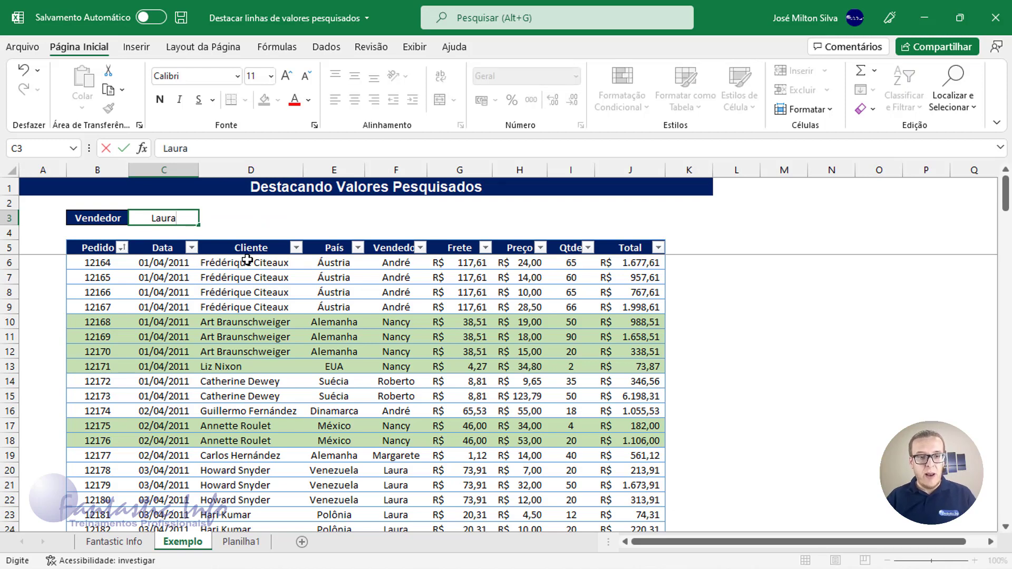
key(Return)
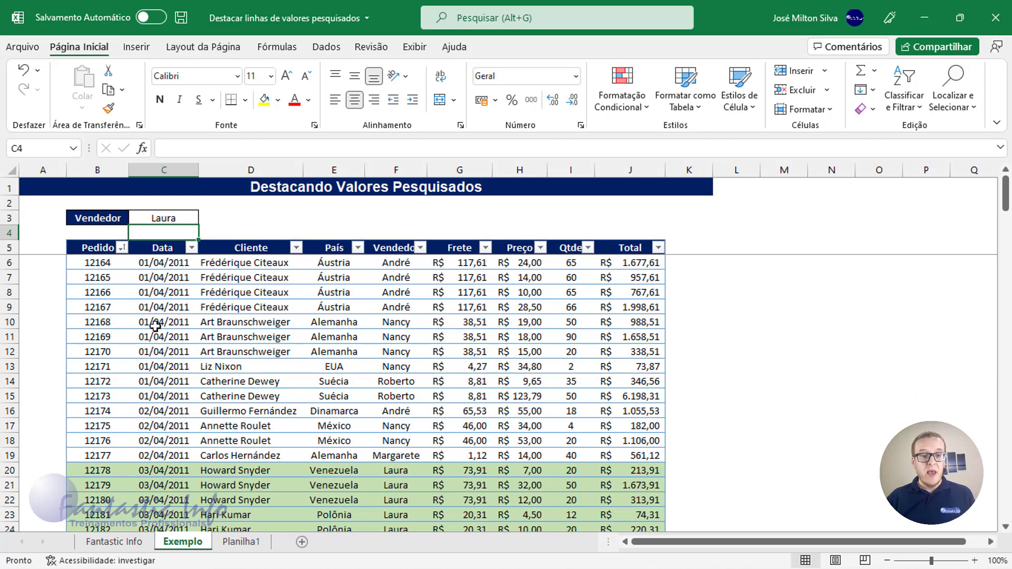
On the Planilha1 sheet, select all data rows of the orders table, B6 to J185, excluding the header row
click(242, 542)
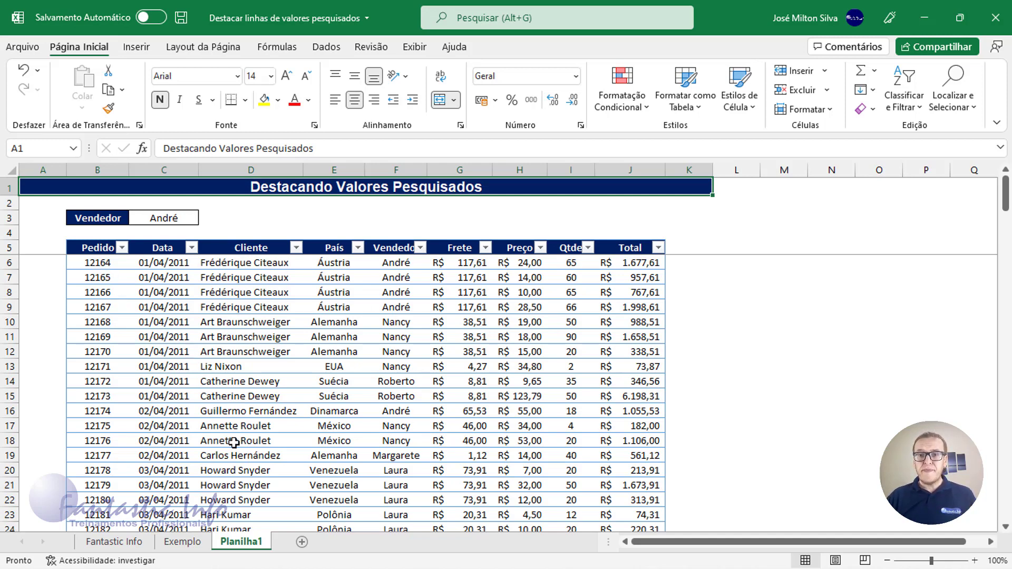
click(98, 266)
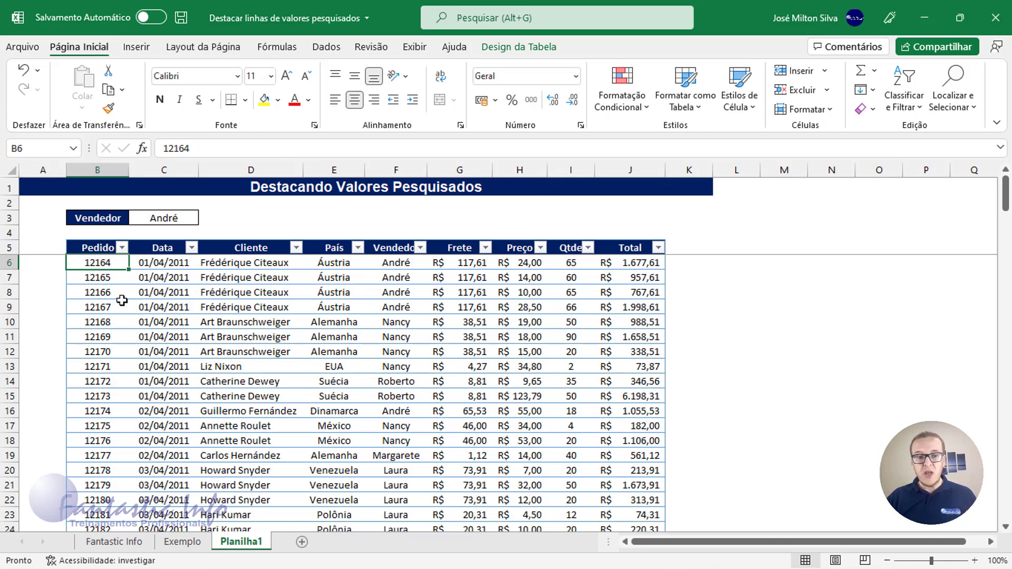
click(99, 250)
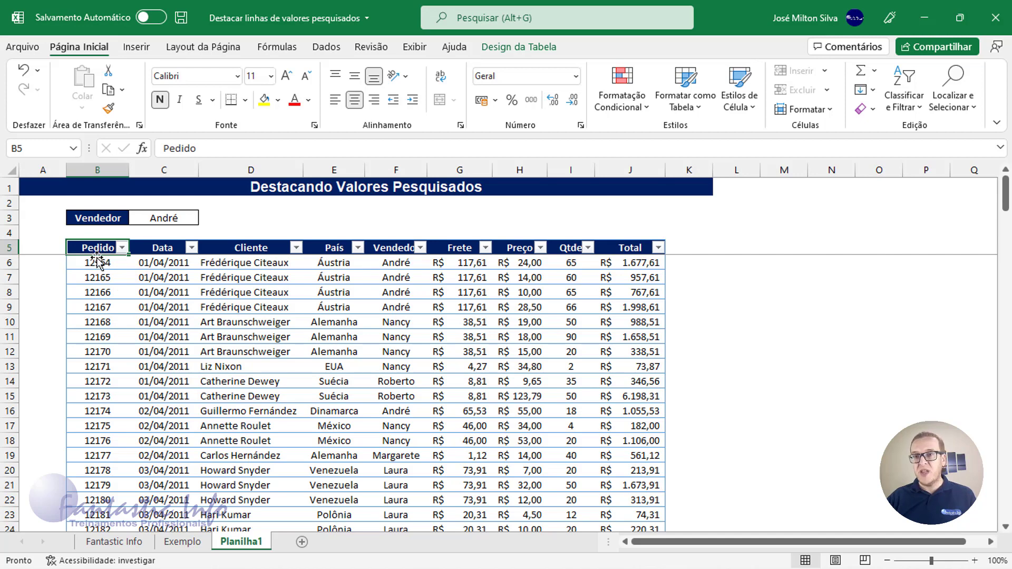
click(103, 266)
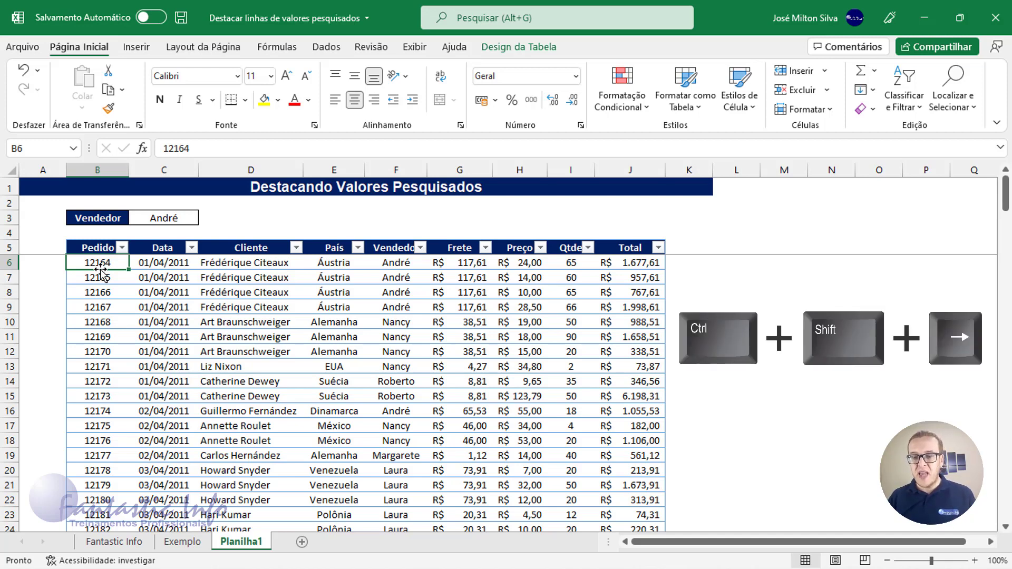
key(ctrl+shift+Right)
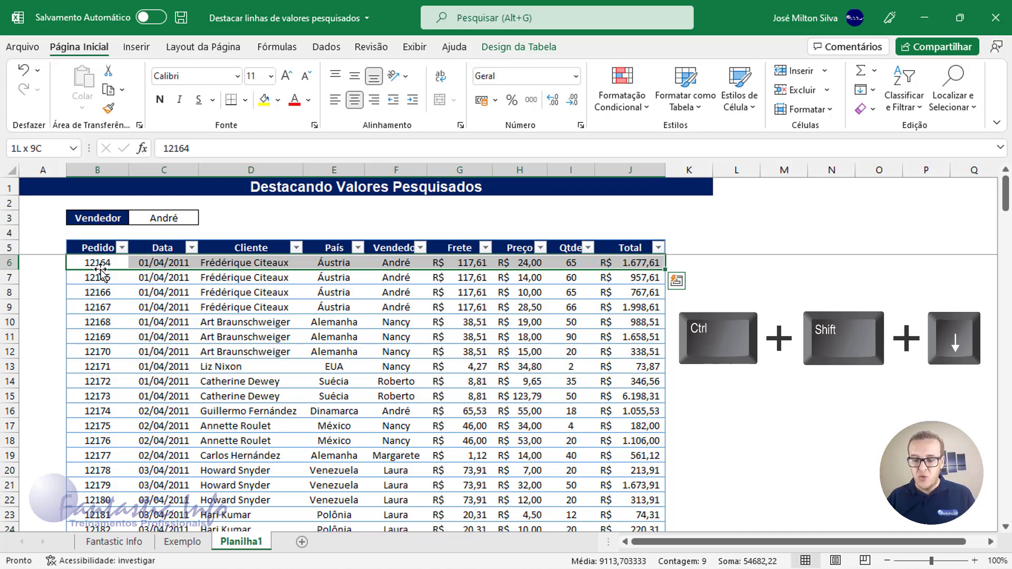
key(ctrl+shift+Down)
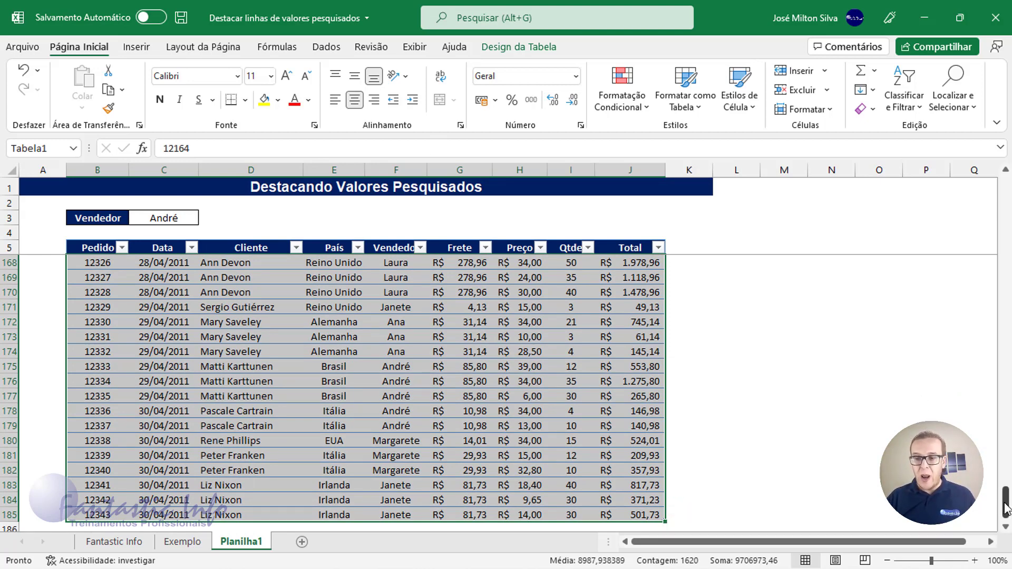
key(ctrl+q)
drag(1005, 503, 1005, 194)
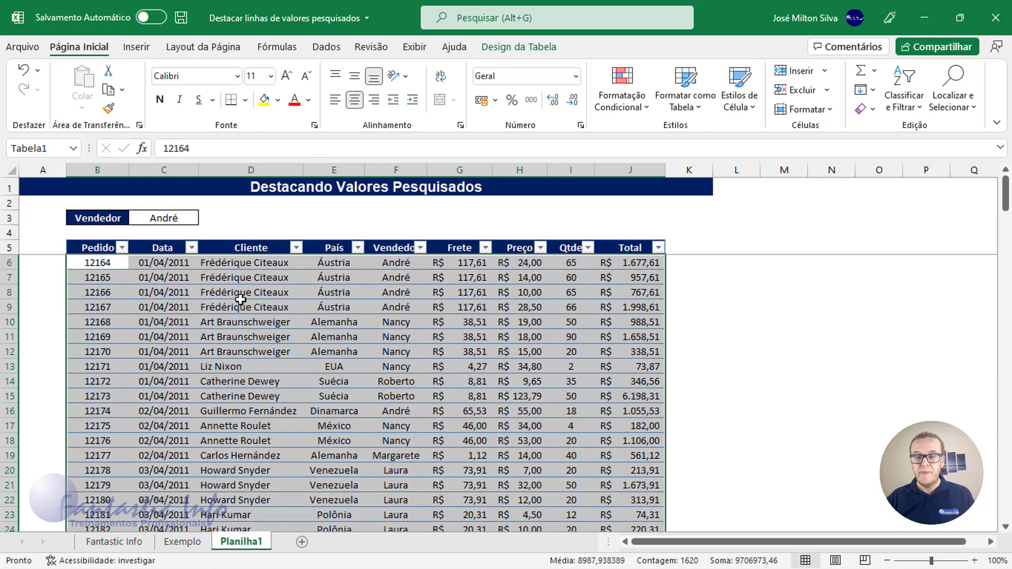
Start a new conditional formatting rule for the selected rows that uses a formula to determine which cells to format
click(635, 110)
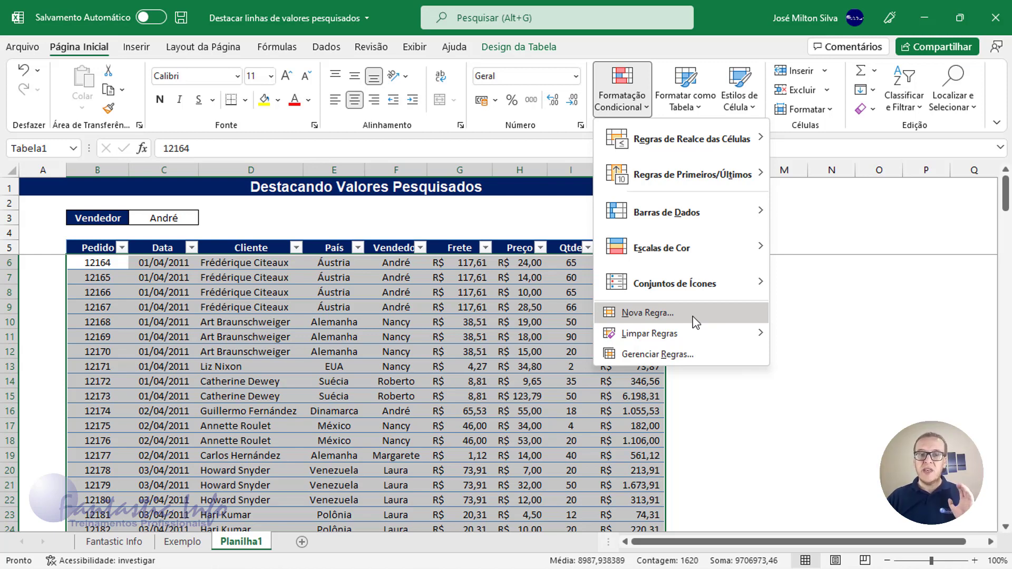
click(658, 319)
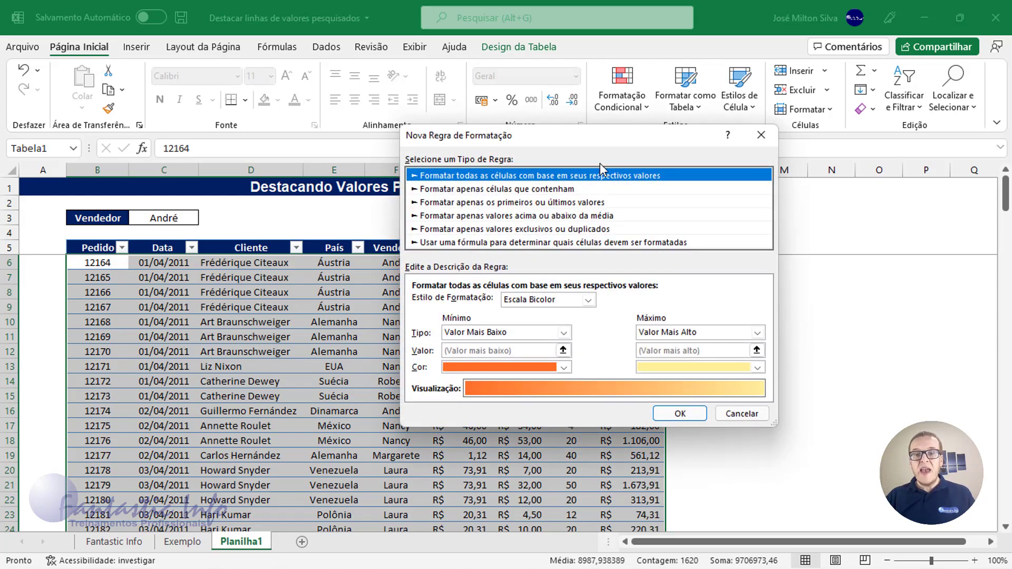
drag(582, 142, 625, 137)
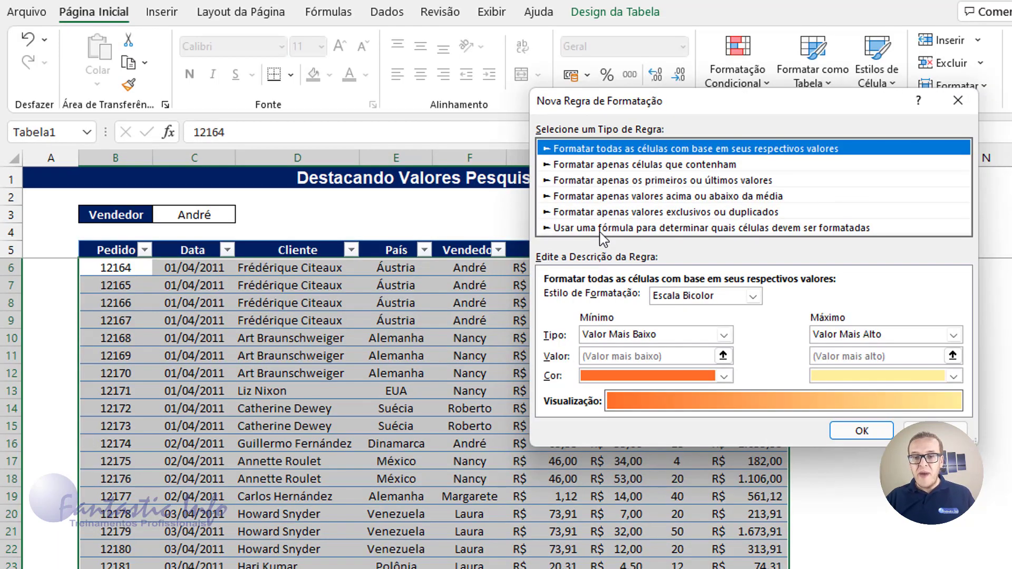
click(509, 230)
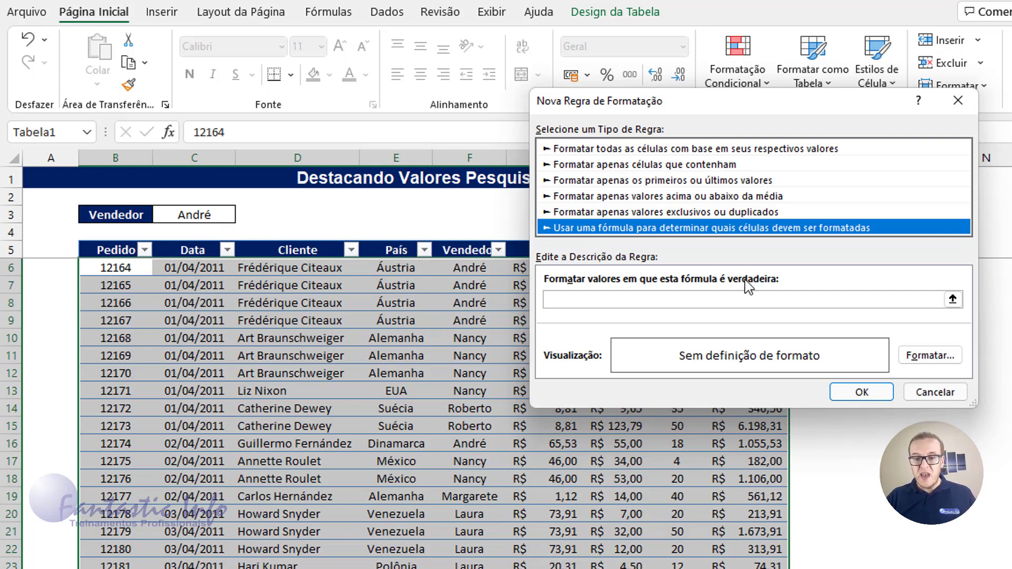
Enter the rule formula =$F6=$C$3 to compare each row's seller with the Vendedor search cell
click(646, 302)
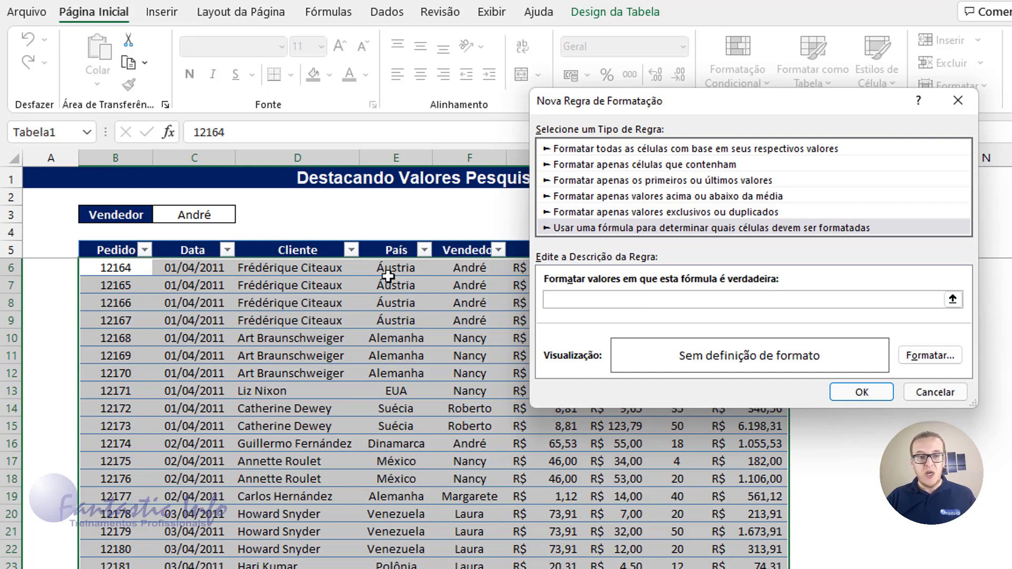
click(469, 271)
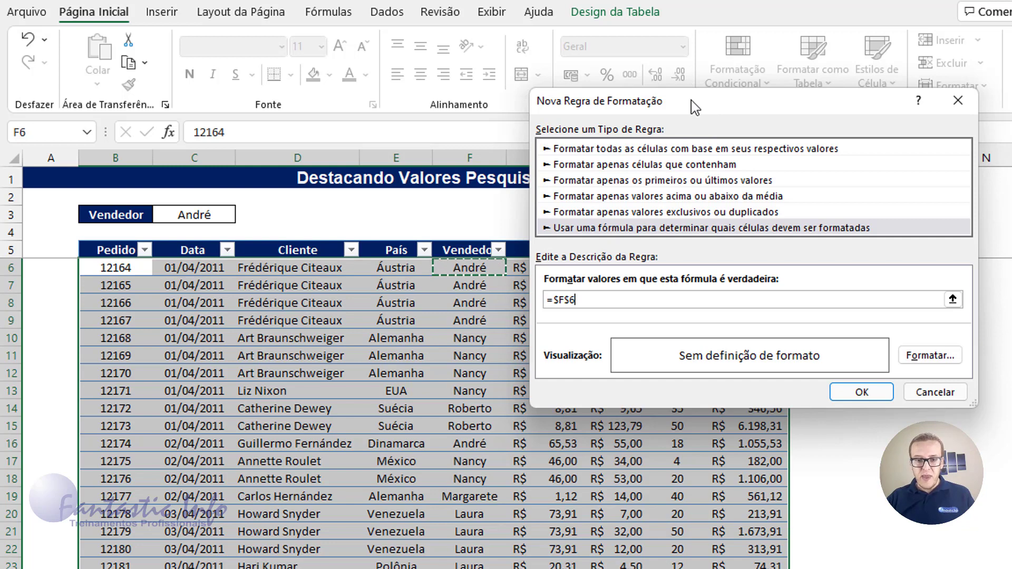
drag(691, 101, 672, 113)
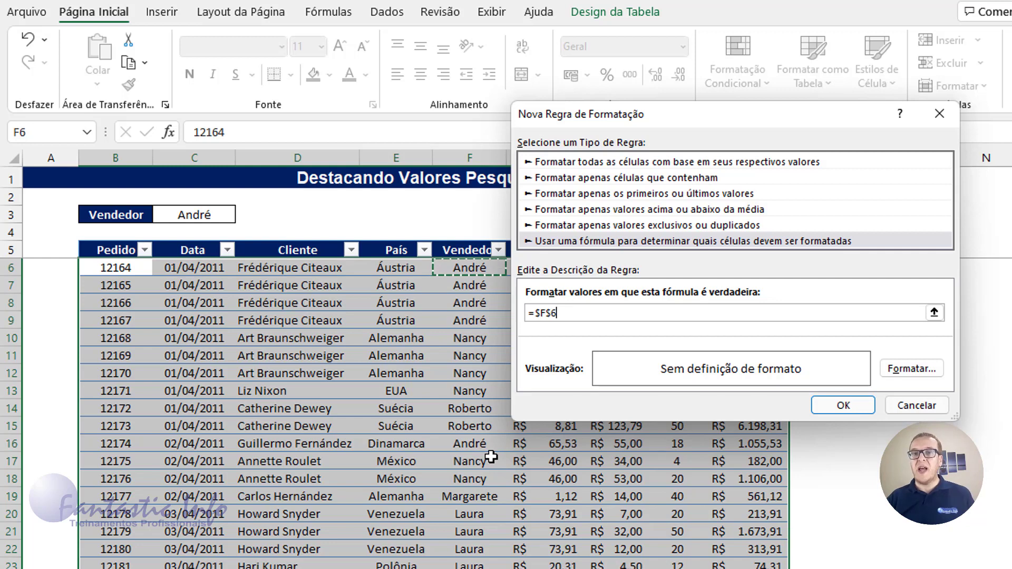
click(553, 314)
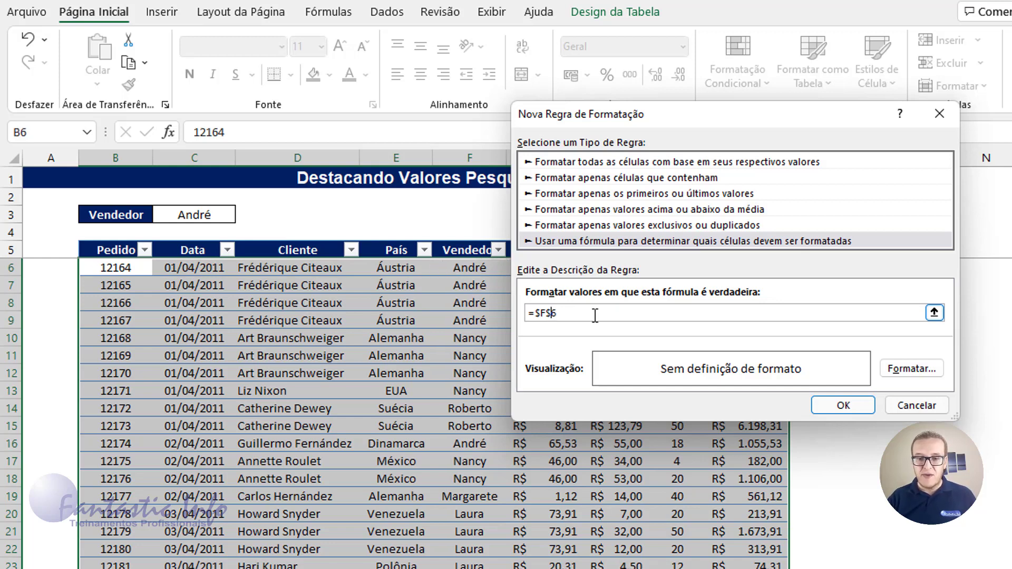
key(BackSpace)
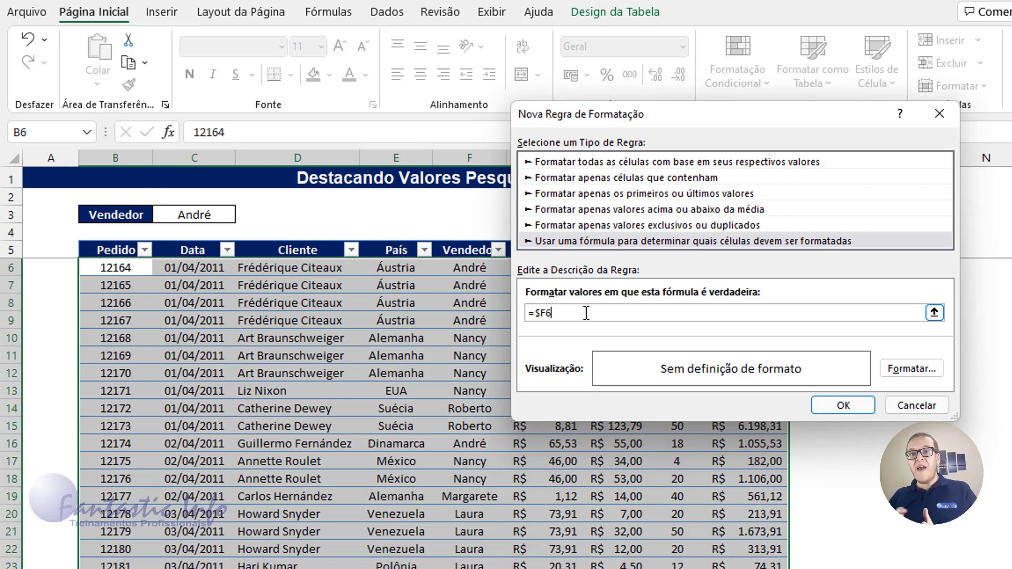
text(=)
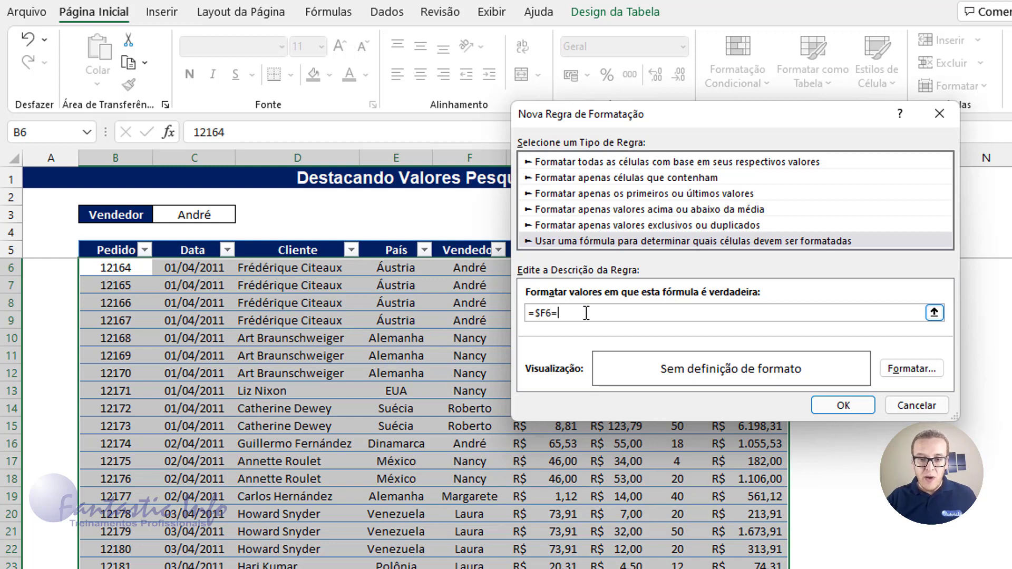
click(185, 216)
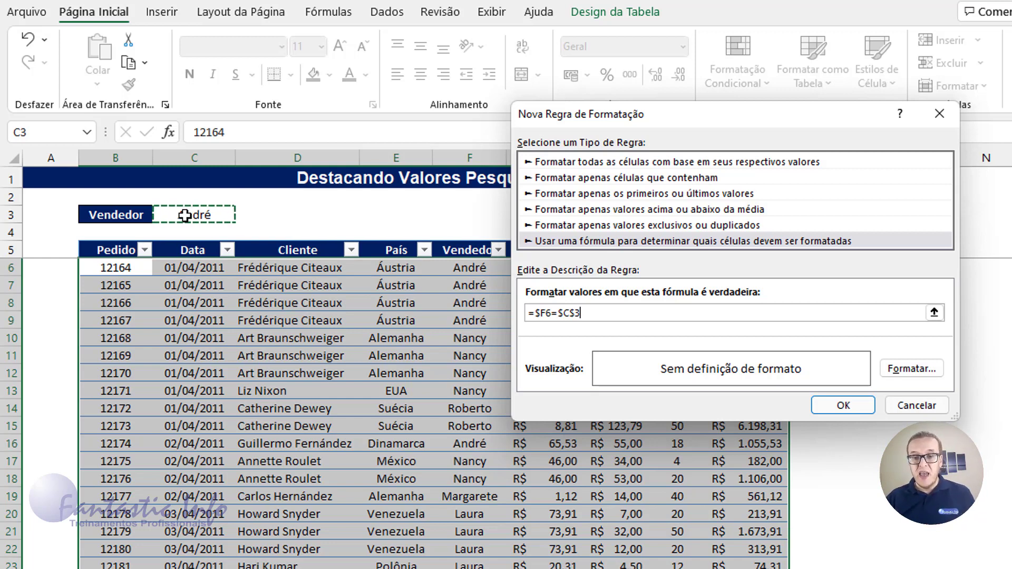
Give the rule's format bold text and a light gold background fill, and apply the rule to the selected rows
click(914, 375)
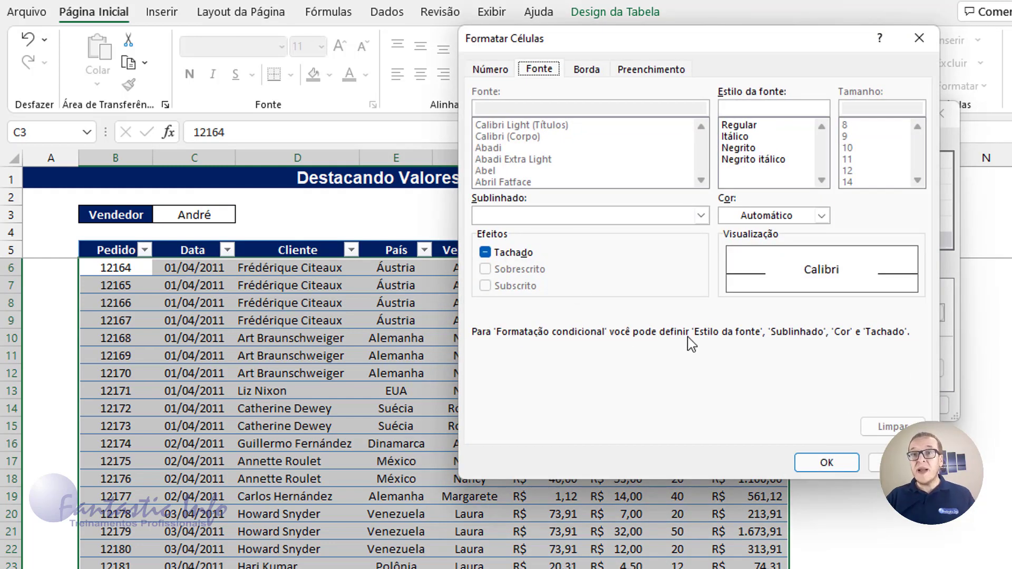
click(757, 152)
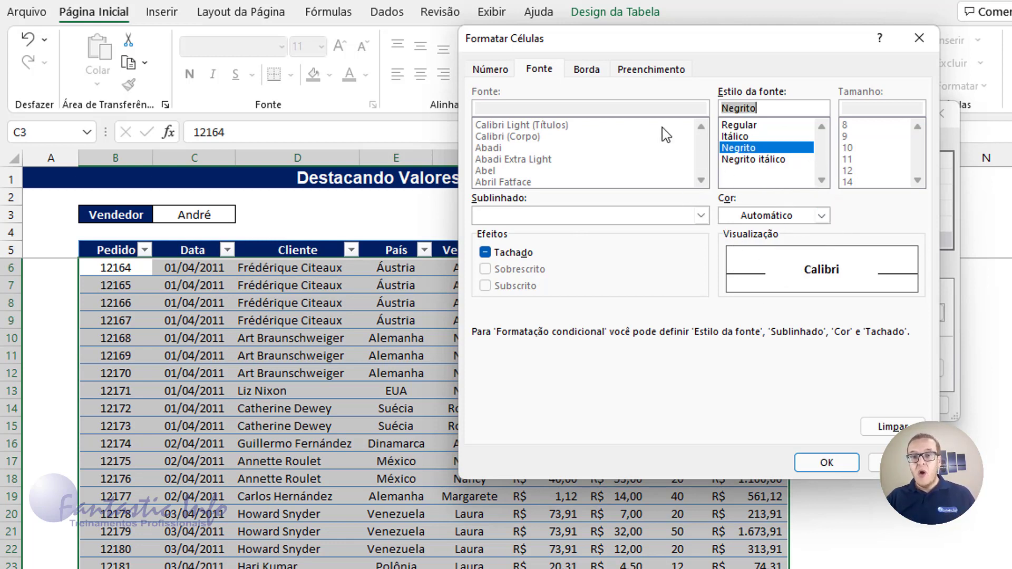
click(643, 80)
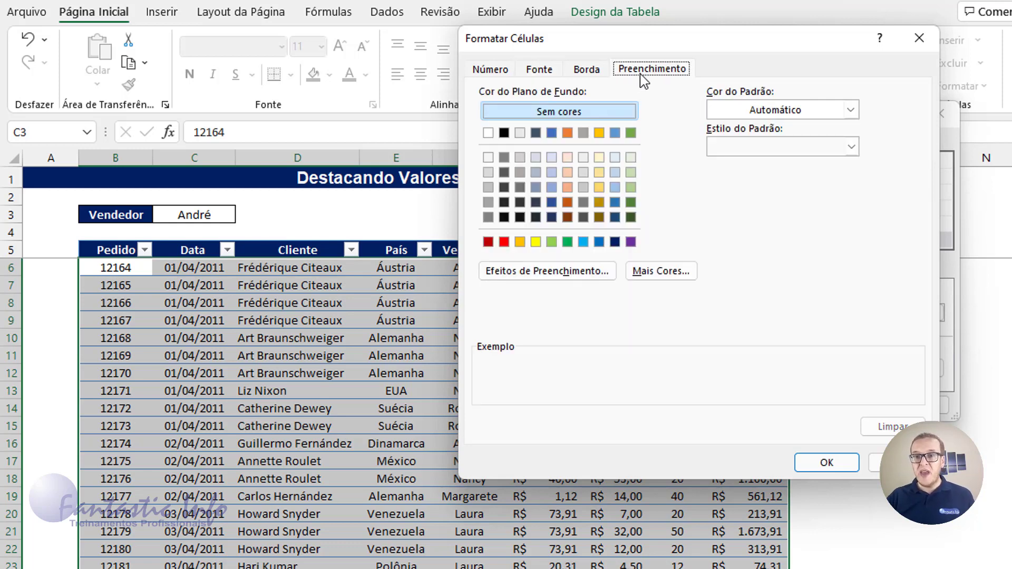
click(521, 242)
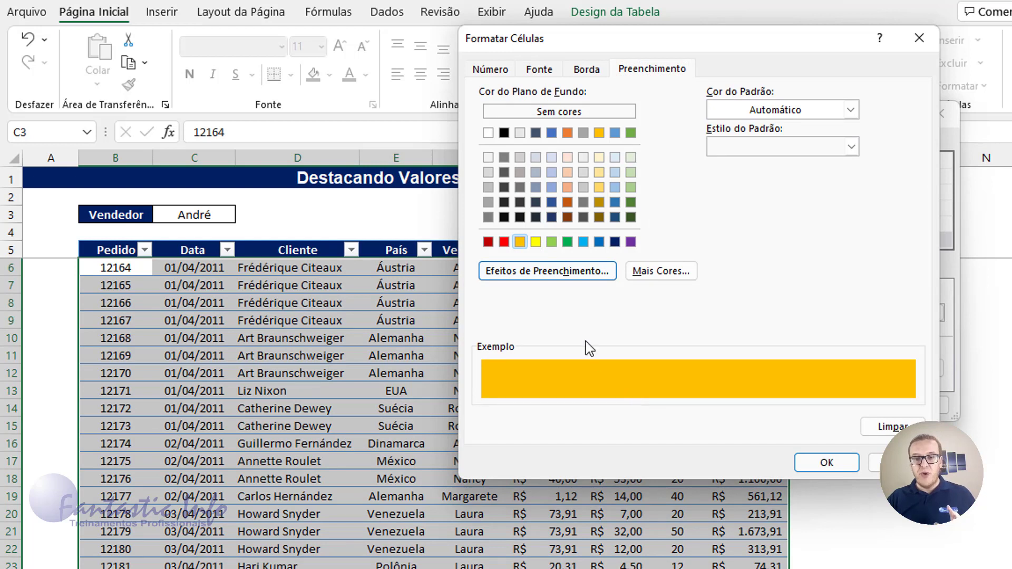
click(538, 243)
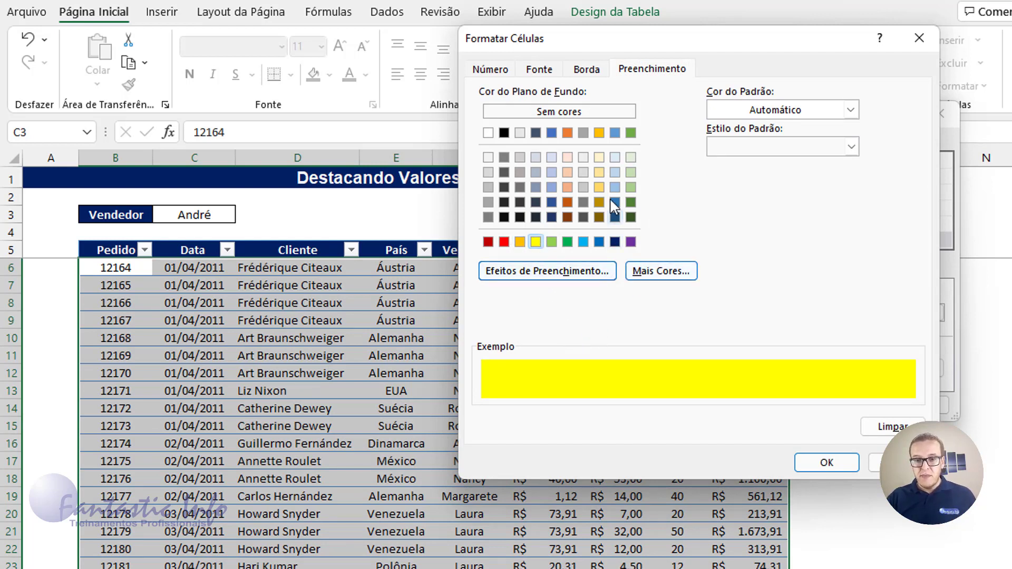
click(599, 172)
click(600, 188)
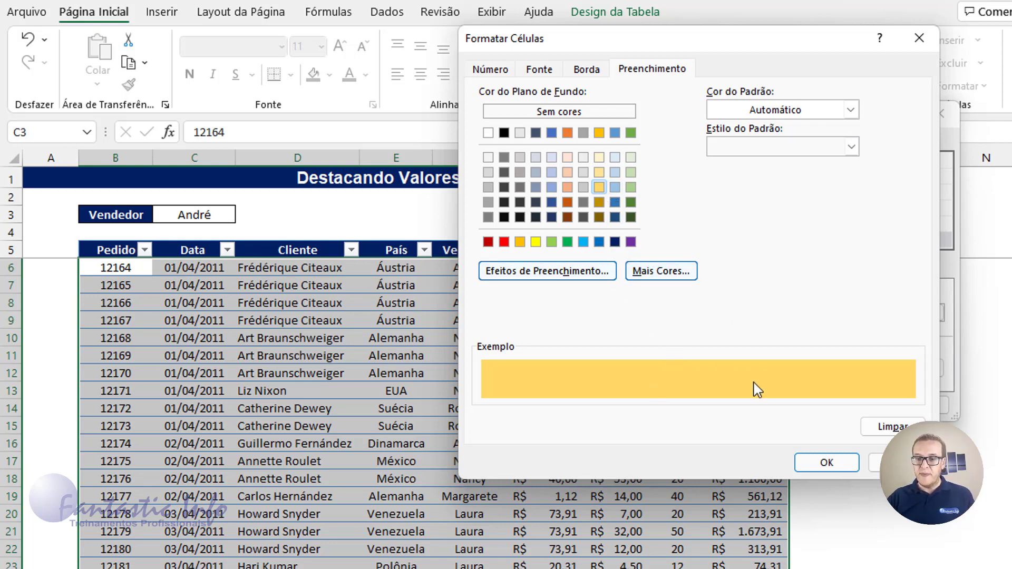
click(826, 462)
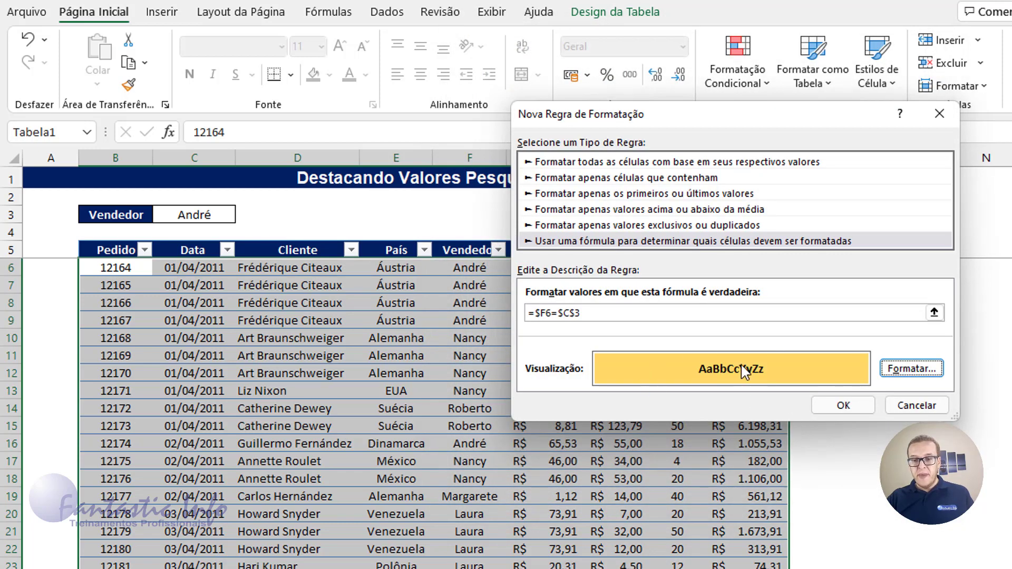
click(859, 406)
click(843, 405)
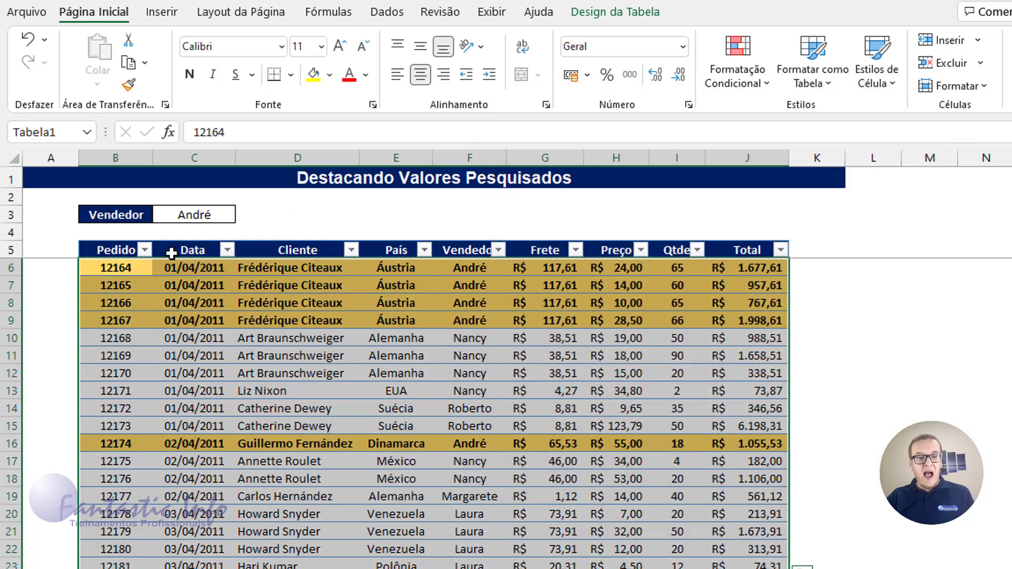
Test the rule by entering a different seller's name in the Vendedor cell C3 and check the highlighting through the table rows
click(201, 216)
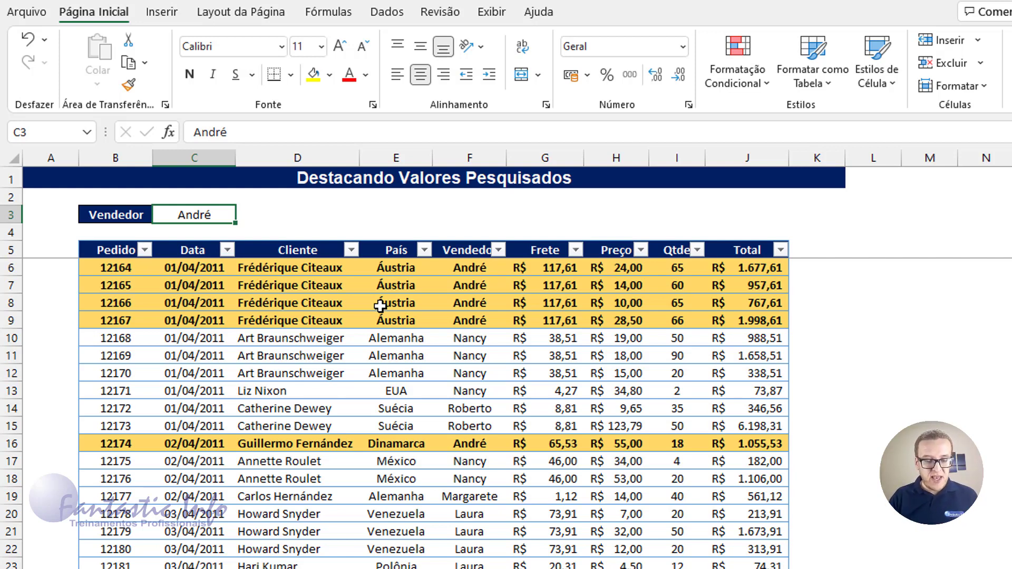
text(Margarete)
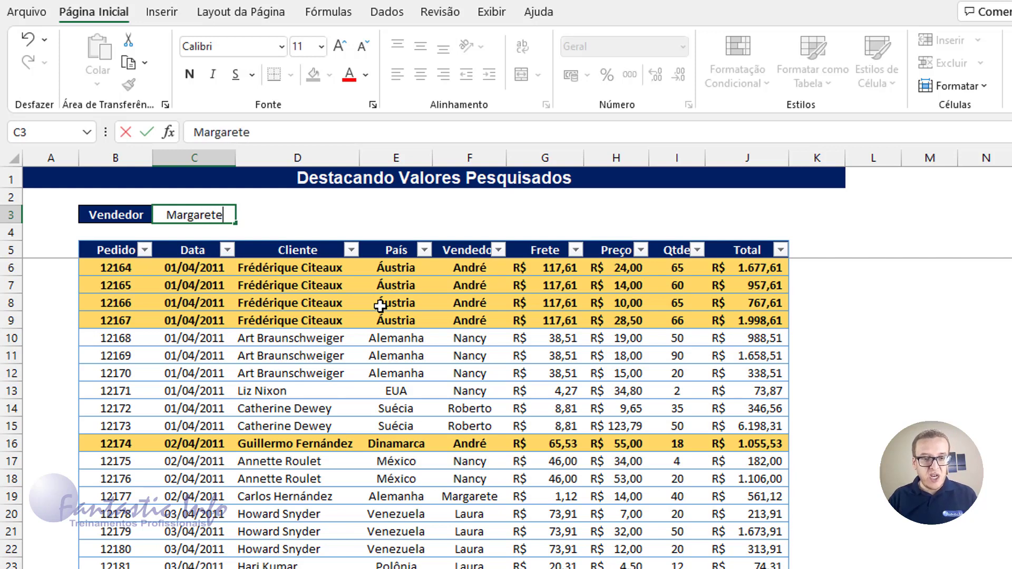
key(Return)
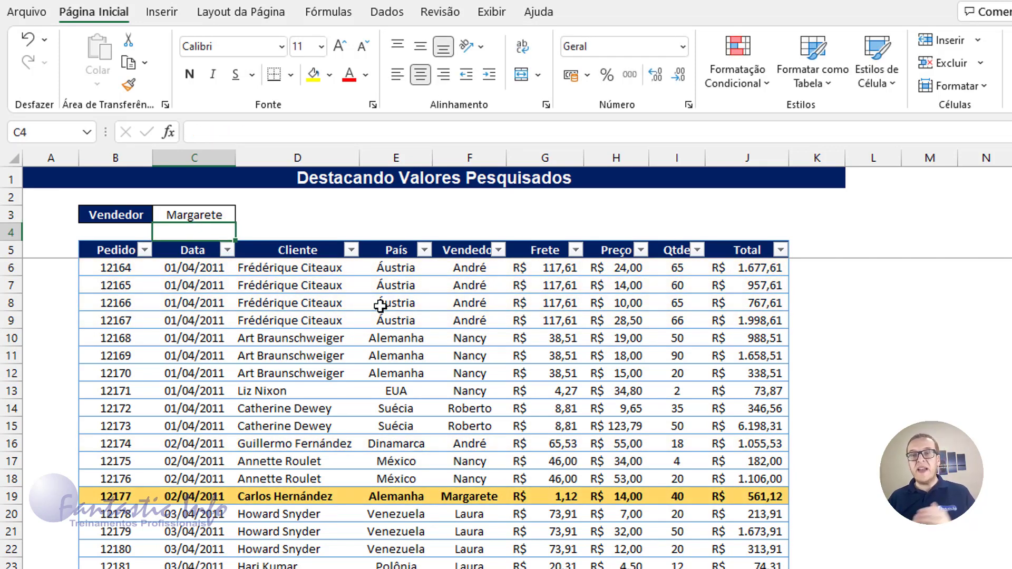
scroll(497, 407, down, 4)
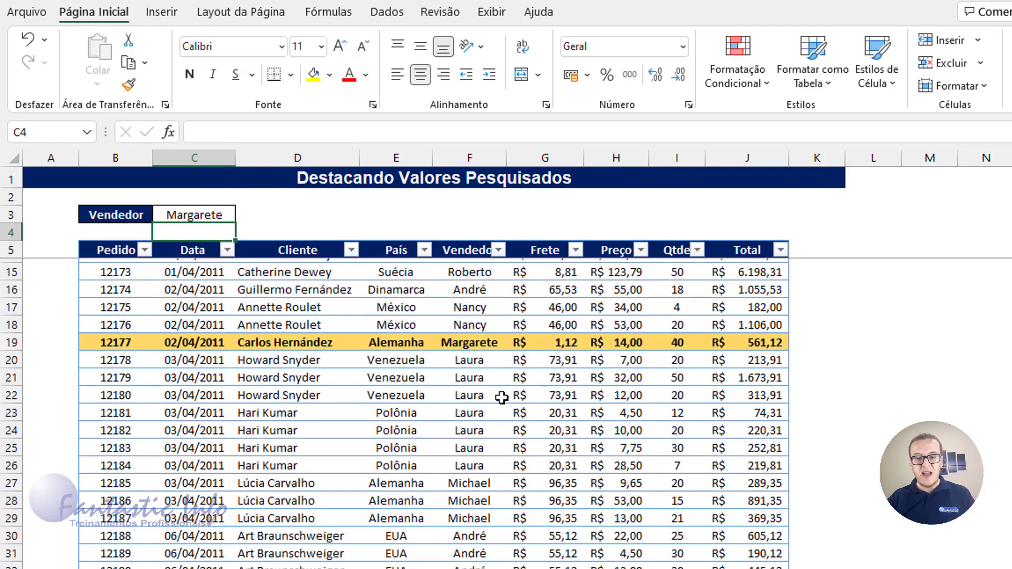
scroll(496, 408, down, 16)
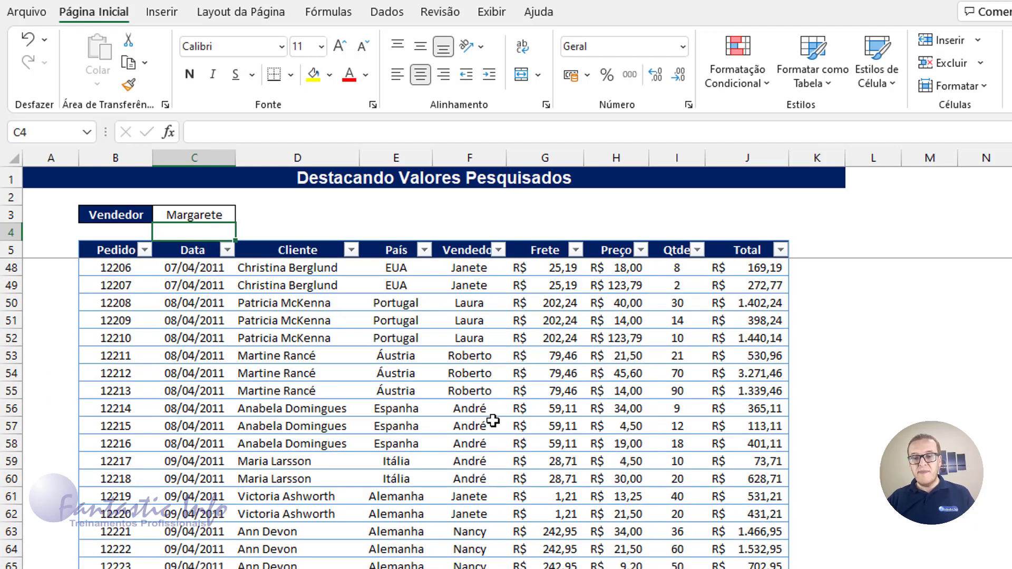
scroll(492, 420, down, 2)
scroll(493, 419, up, 13)
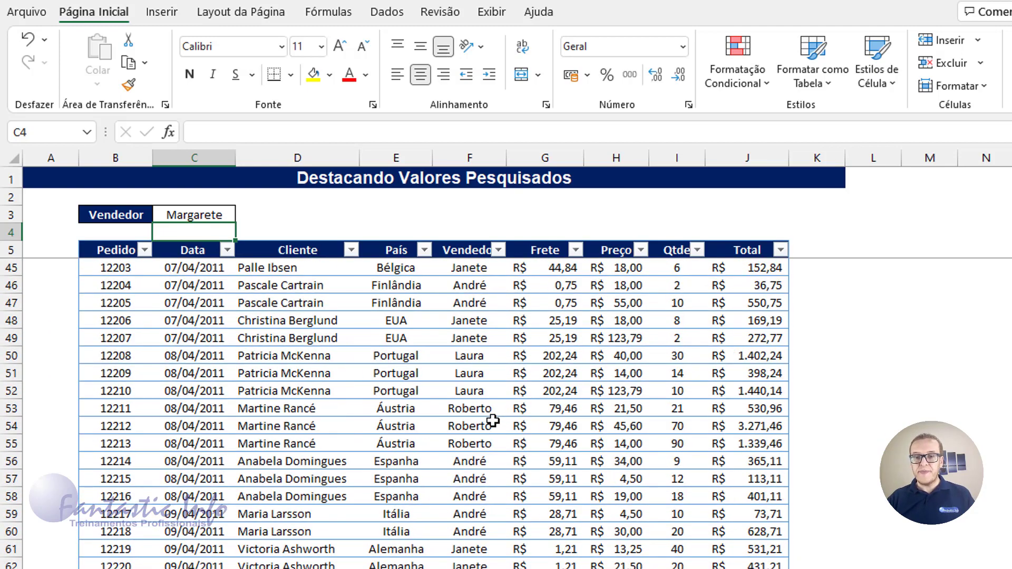
scroll(493, 420, up, 9)
scroll(493, 419, down, 2)
scroll(493, 420, up, 2)
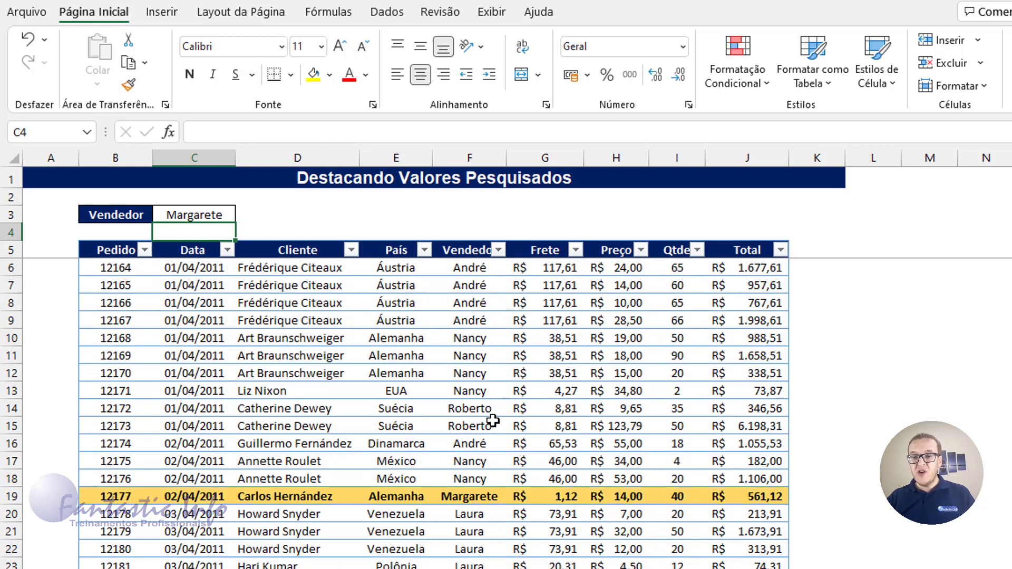
Replace the name in the Vendedor cell C3 with another seller from the table
click(212, 216)
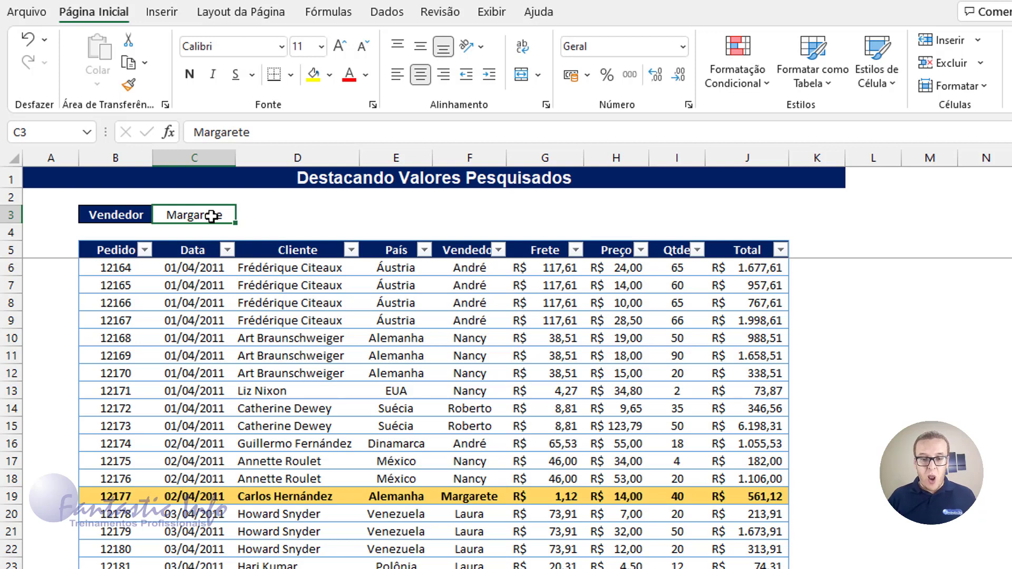
text(Roberto)
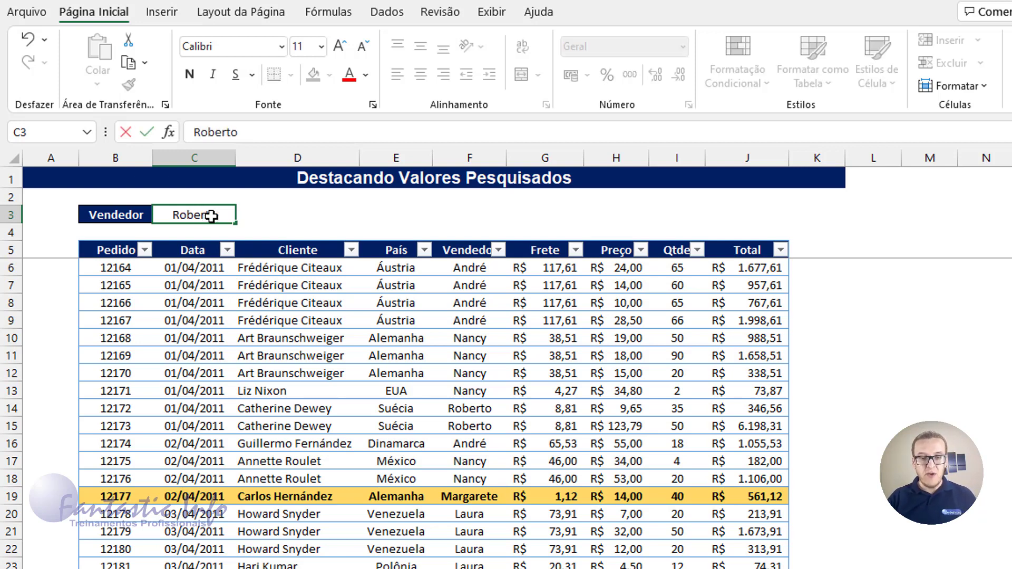
key(Return)
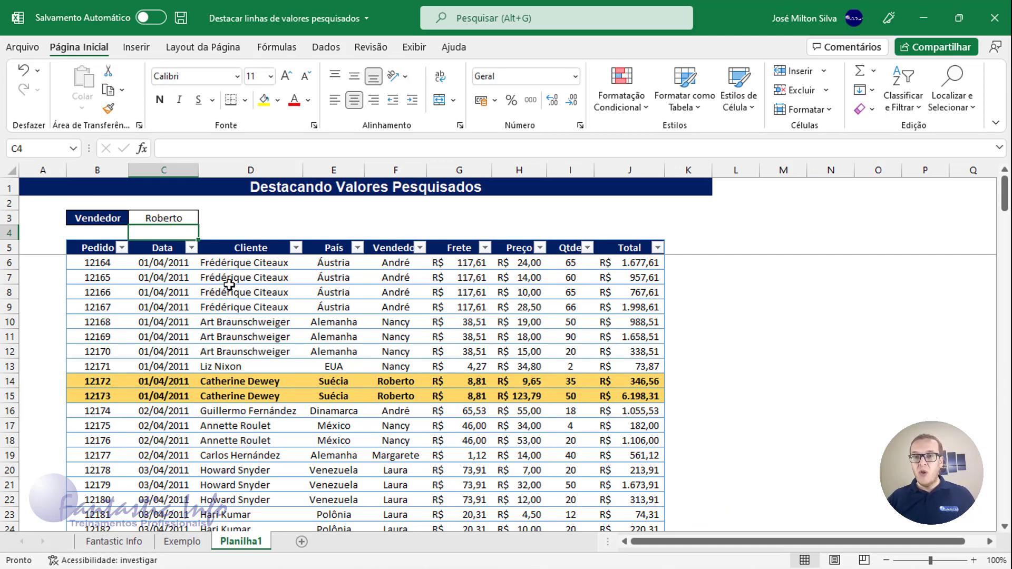
Select the table's data rows, B6 to J185, and start another conditional formatting rule that uses a formula
click(108, 265)
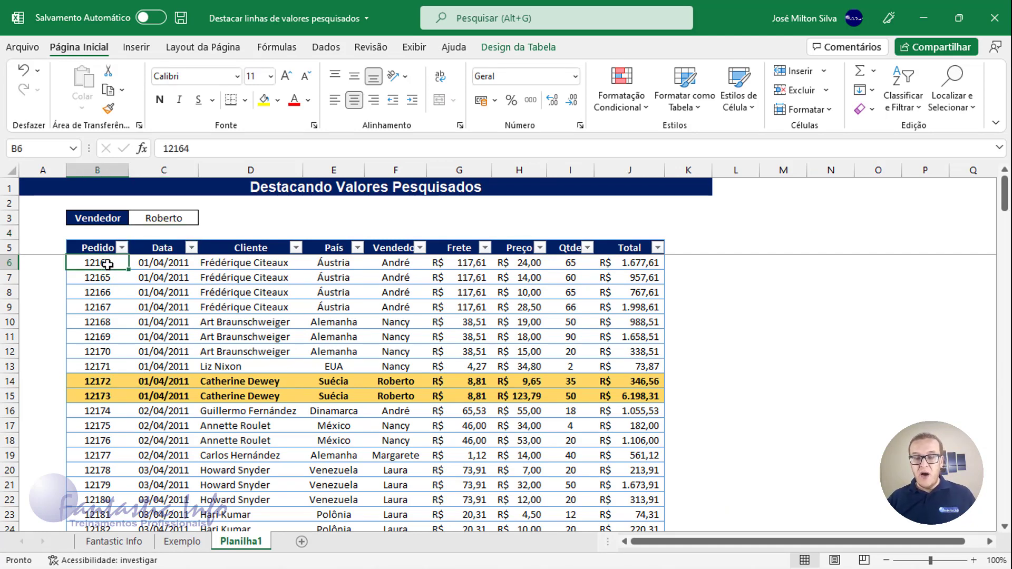
key(ctrl+shift+Right)
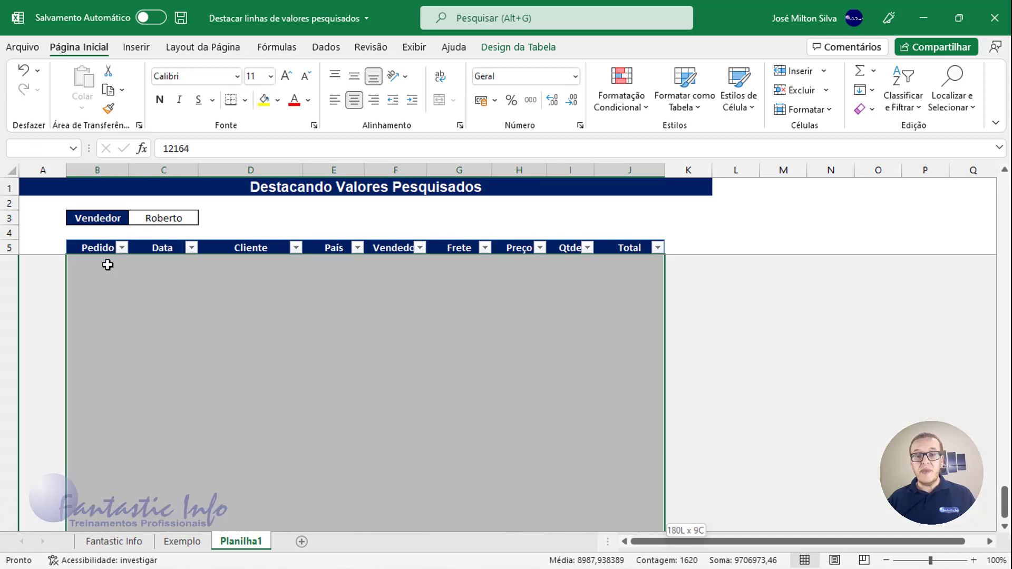
key(ctrl+shift+Down)
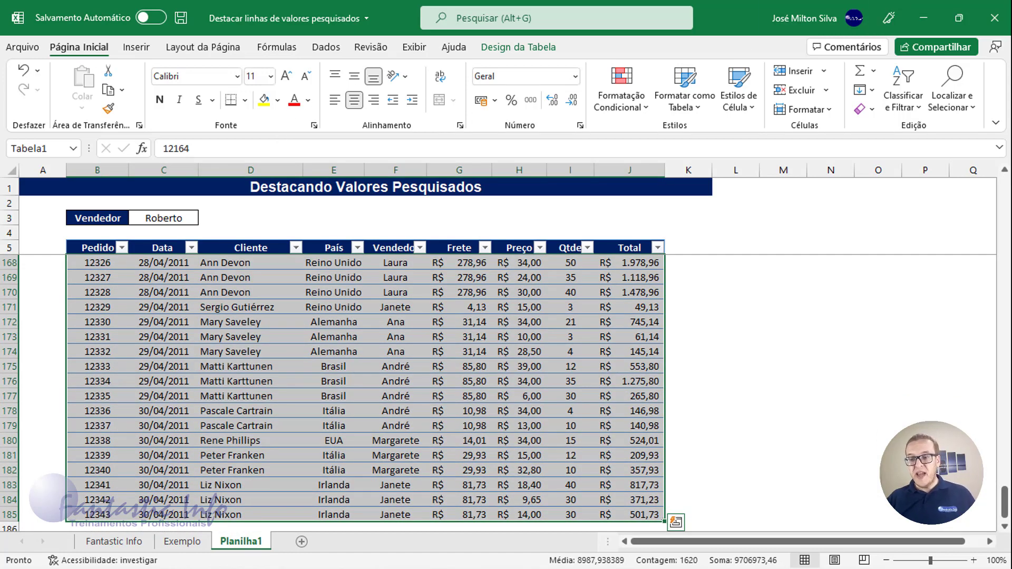
click(636, 108)
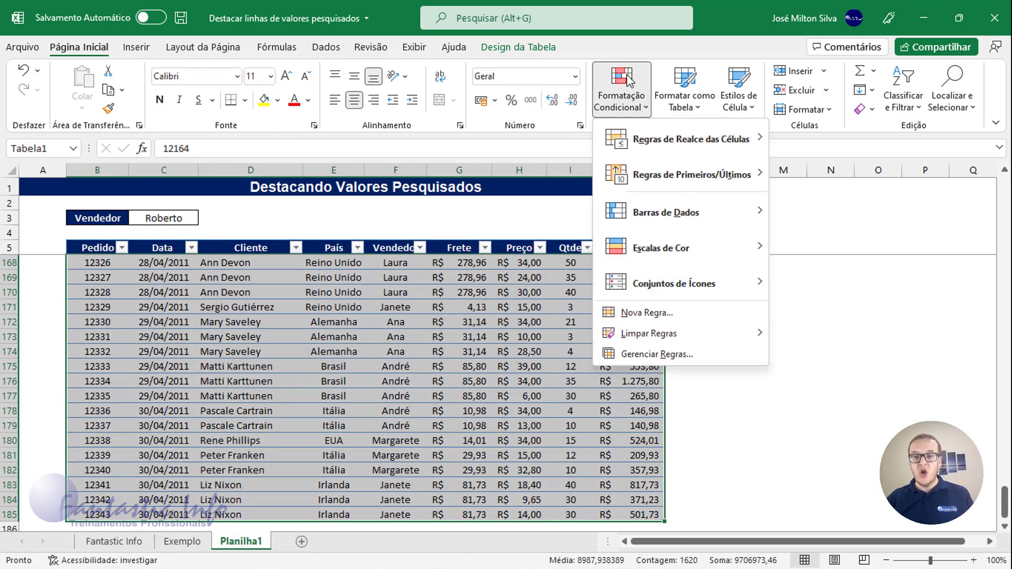
click(647, 313)
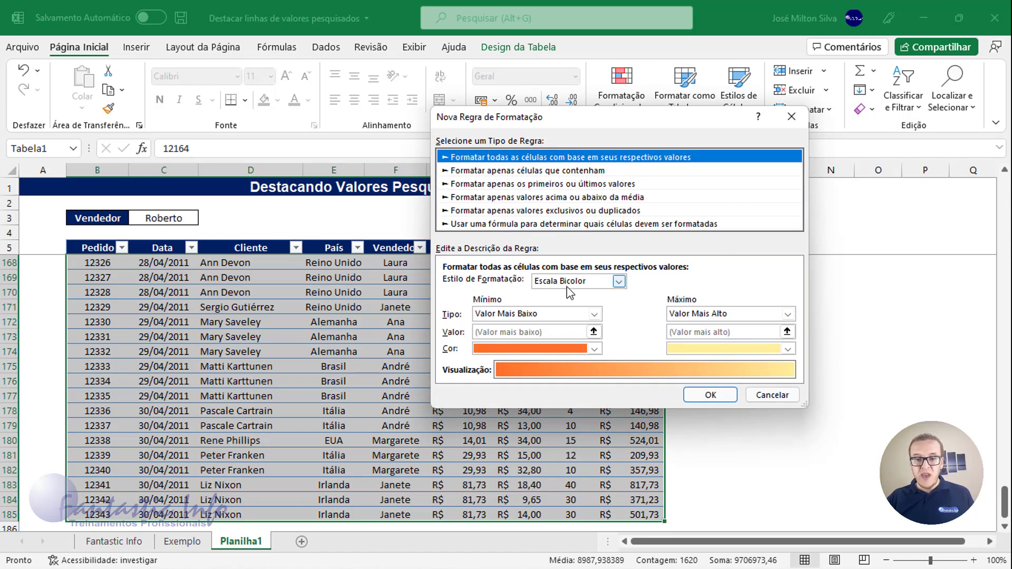
click(530, 224)
click(498, 284)
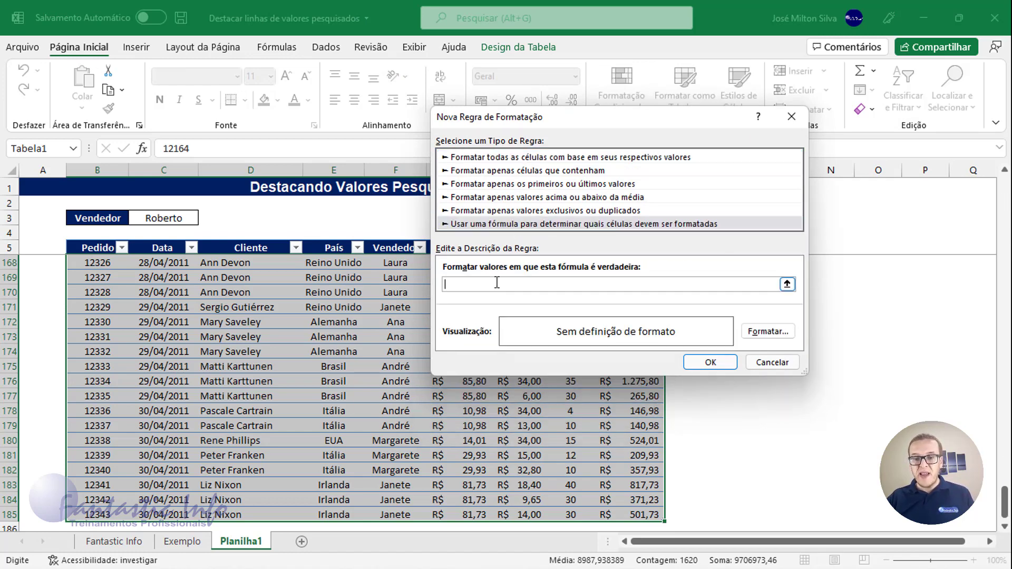
Enter the rule formula =$F6=$C$3 with only the column fixed for F6, and discard this repeated rule
drag(1004, 516, 1004, 206)
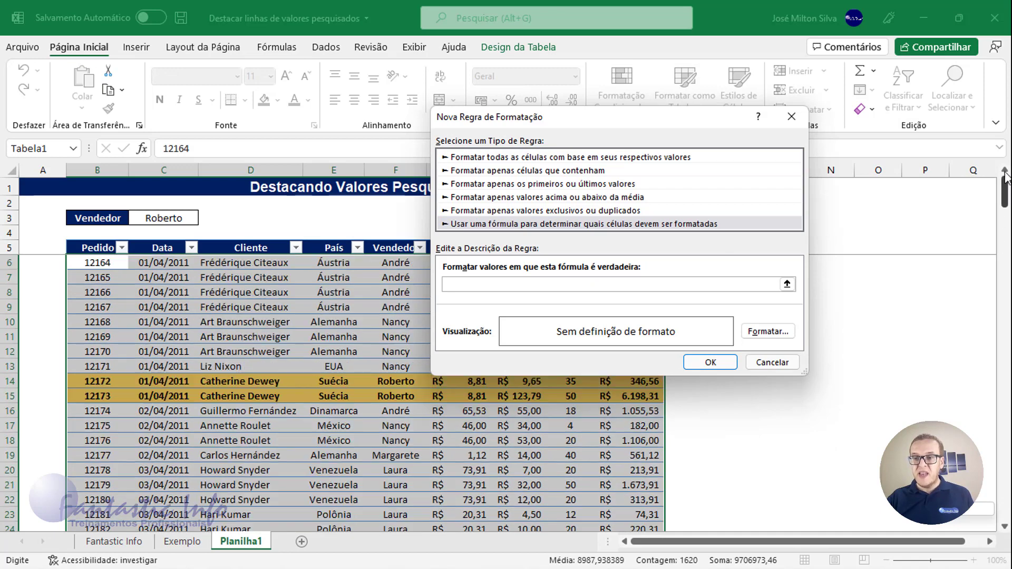
click(397, 262)
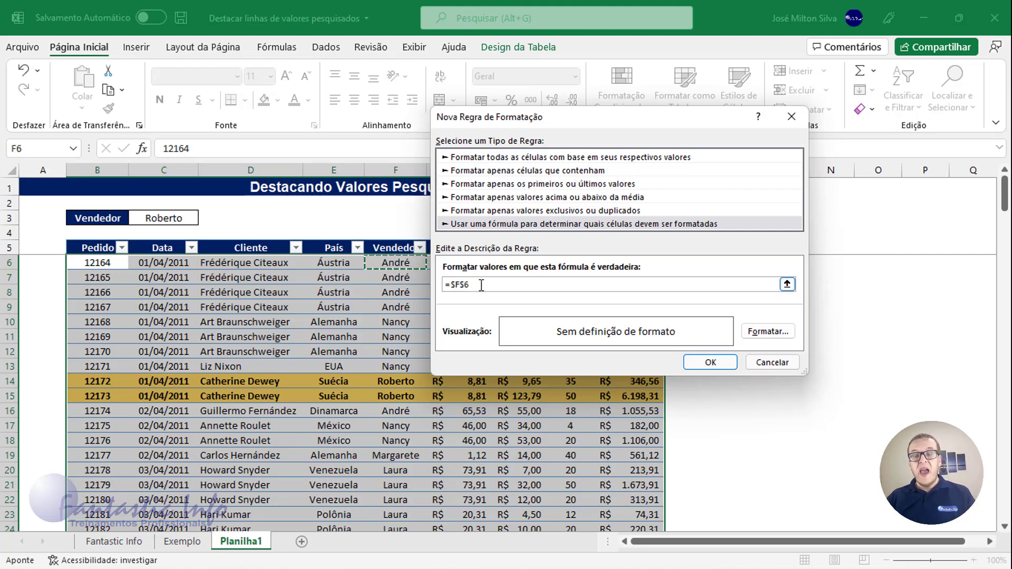
key(BackSpace)
key(BackSpace)
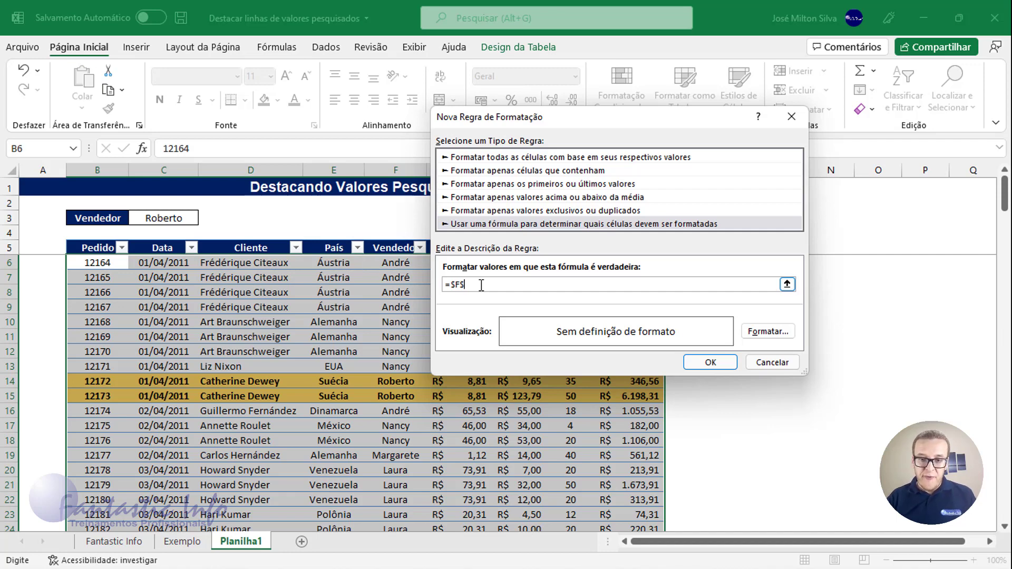
text(6)
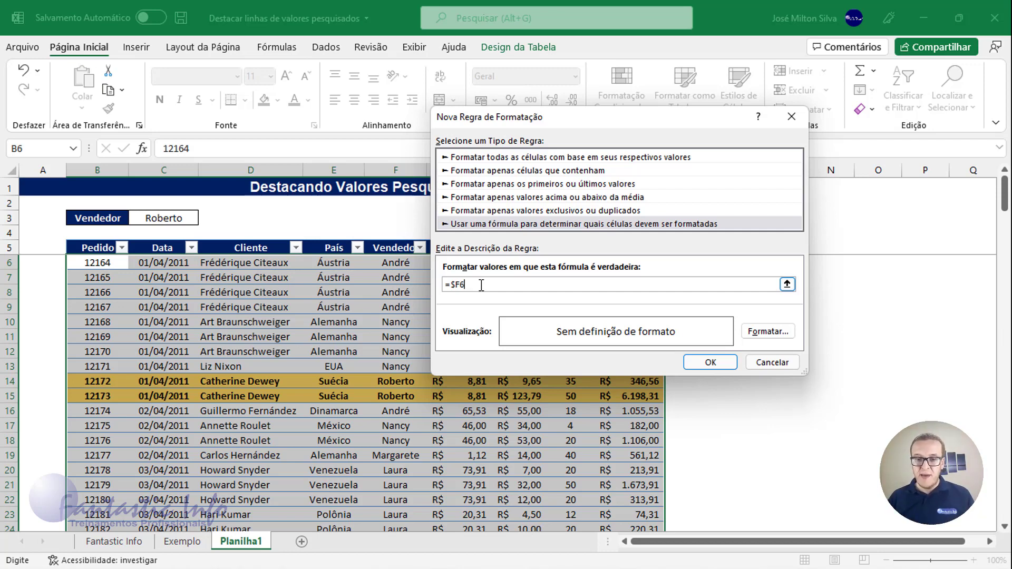
text(=)
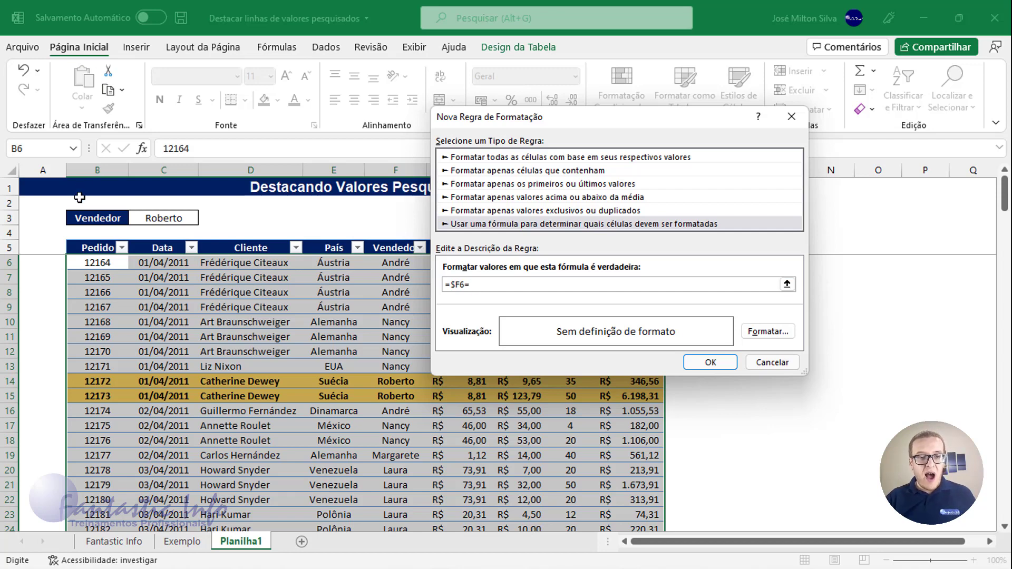
click(154, 216)
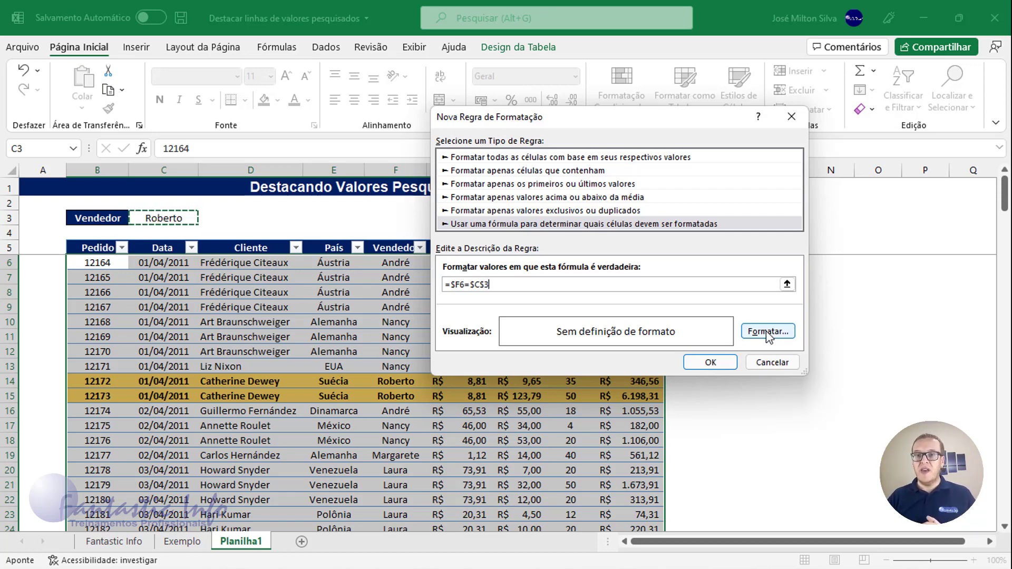
click(772, 363)
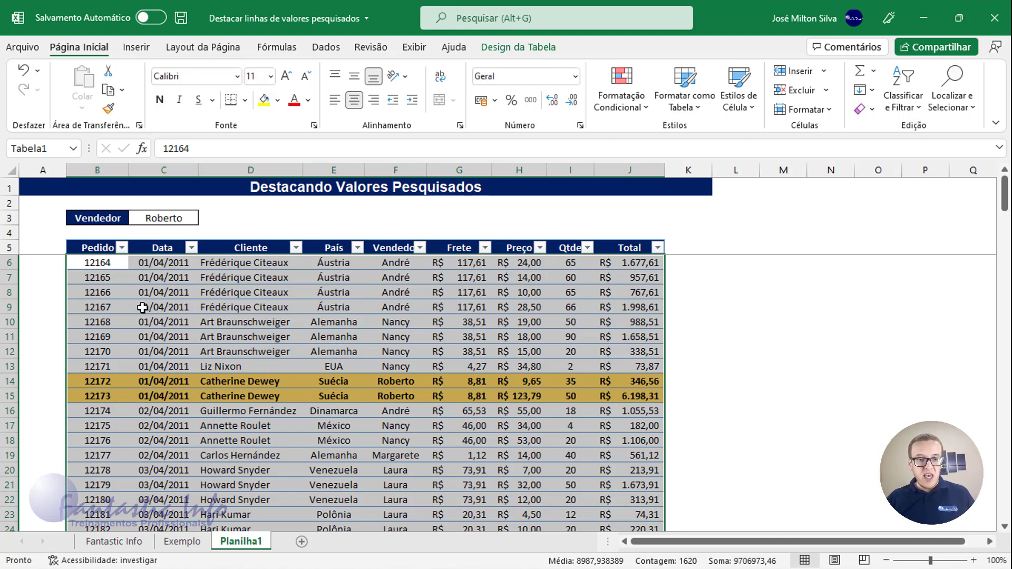
Select all data rows of the orders table again, from B6 across to column J and down to row 185
click(114, 262)
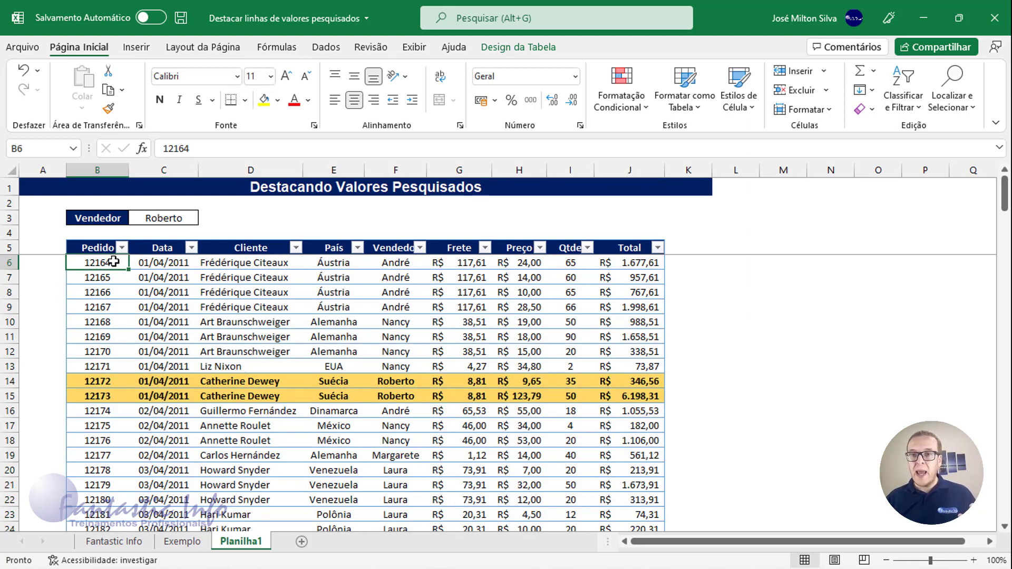
click(98, 288)
click(98, 264)
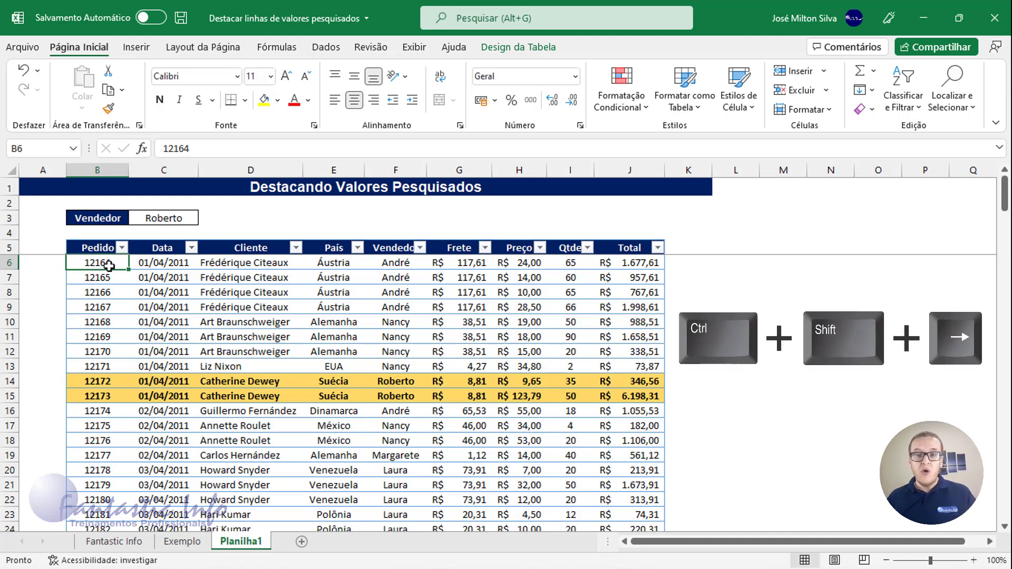
key(ctrl+shift+Right)
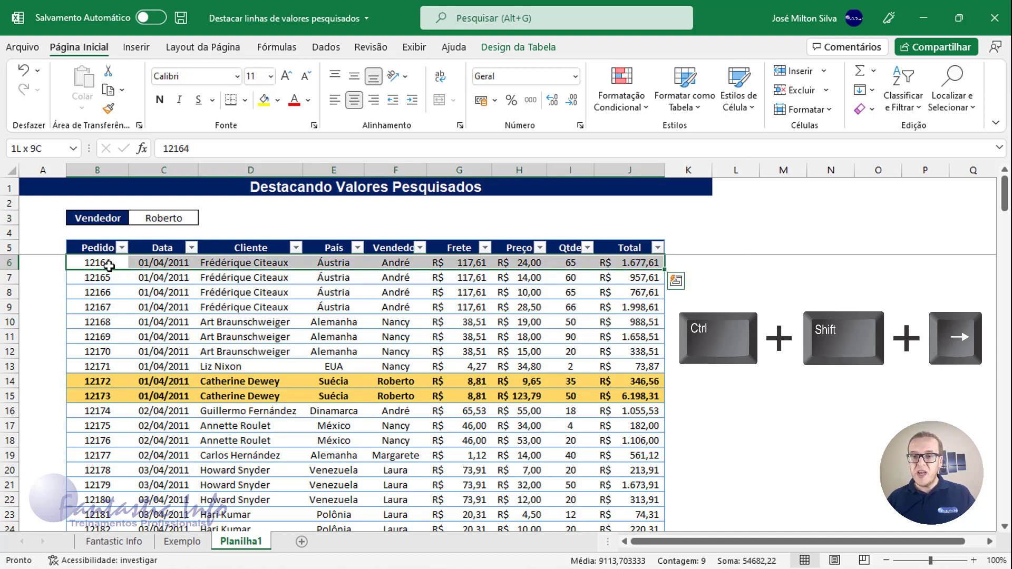
key(ctrl+shift+Down)
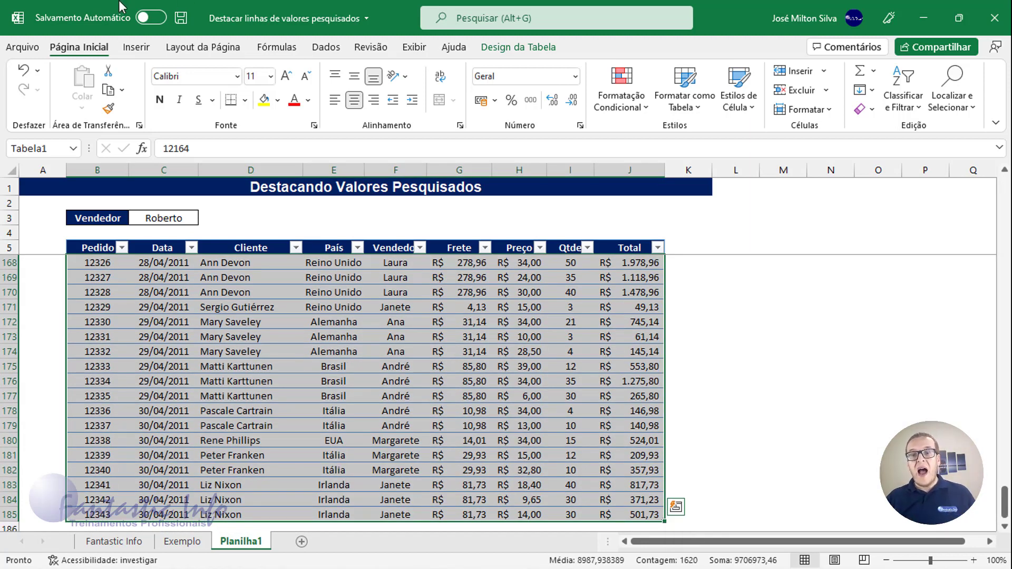
Review the table's formula-based conditional formatting rule in the rules manager and its editor, accept both dialogs without edits, and select cell B6
click(632, 95)
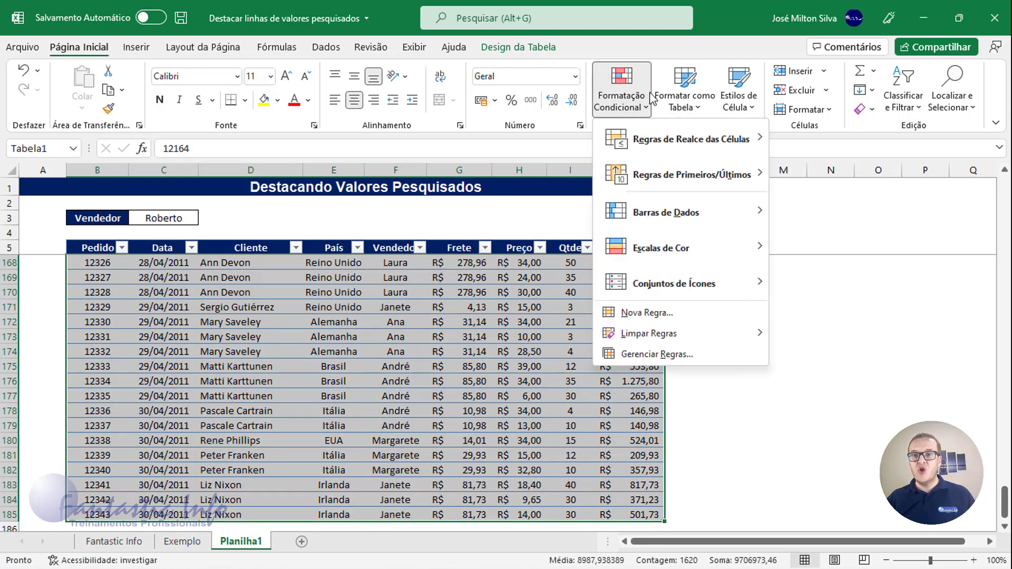
click(658, 355)
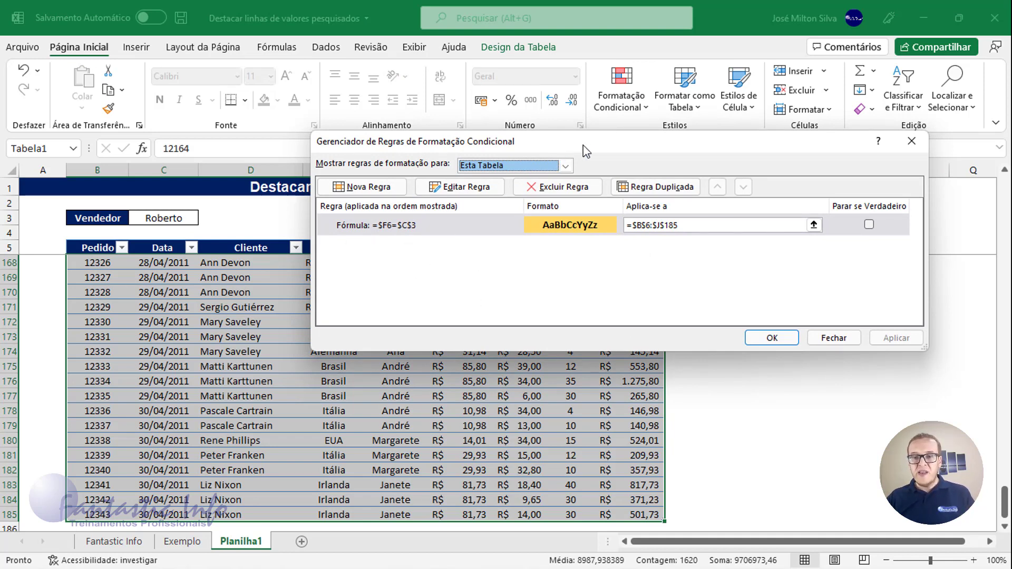
drag(582, 144, 491, 152)
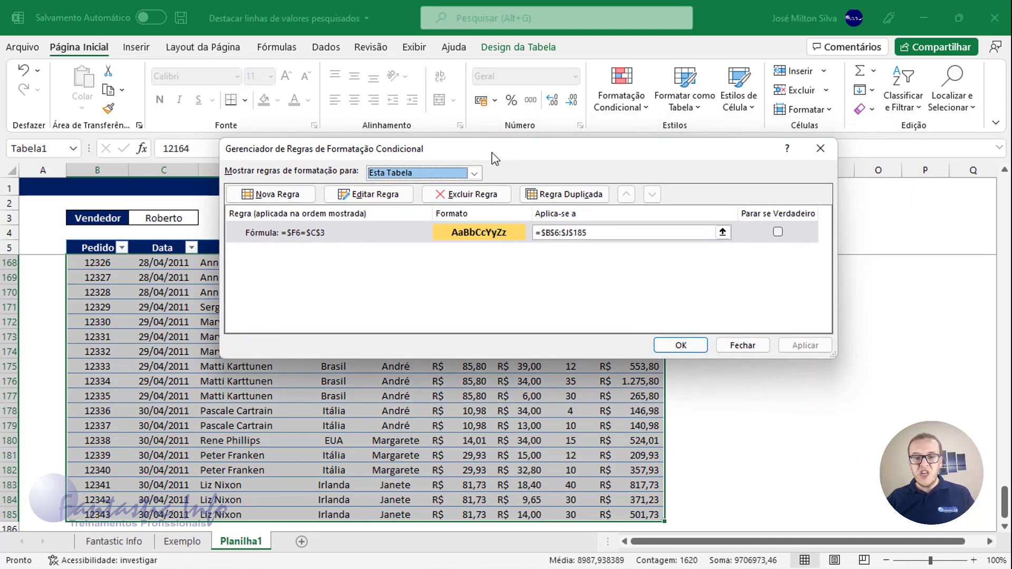
click(367, 234)
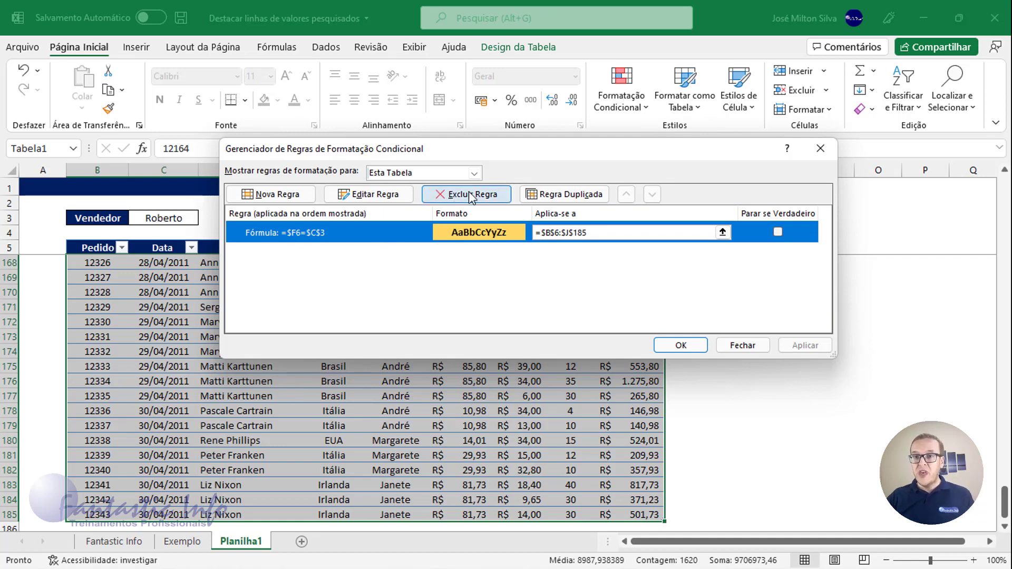
click(368, 195)
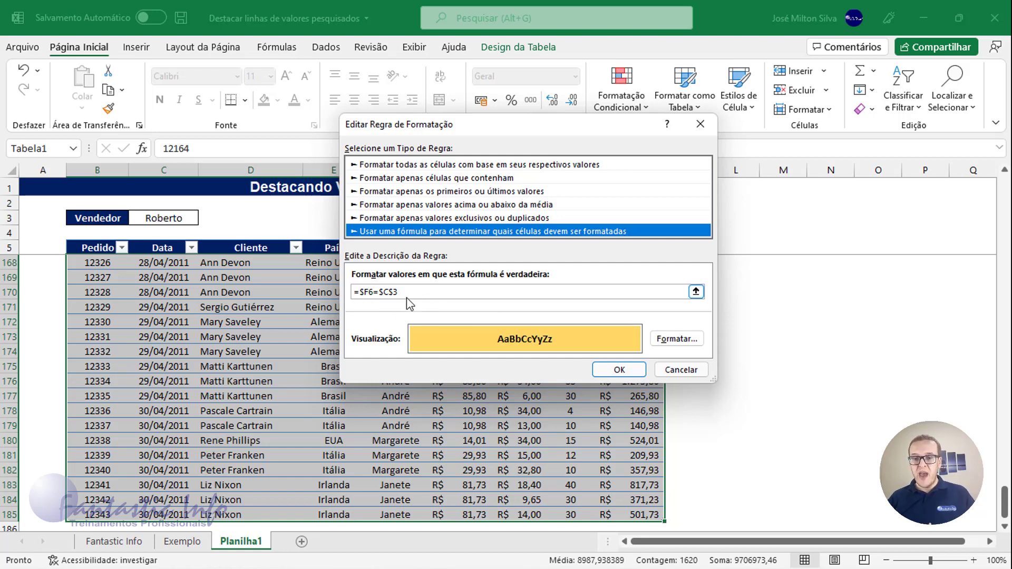
click(617, 369)
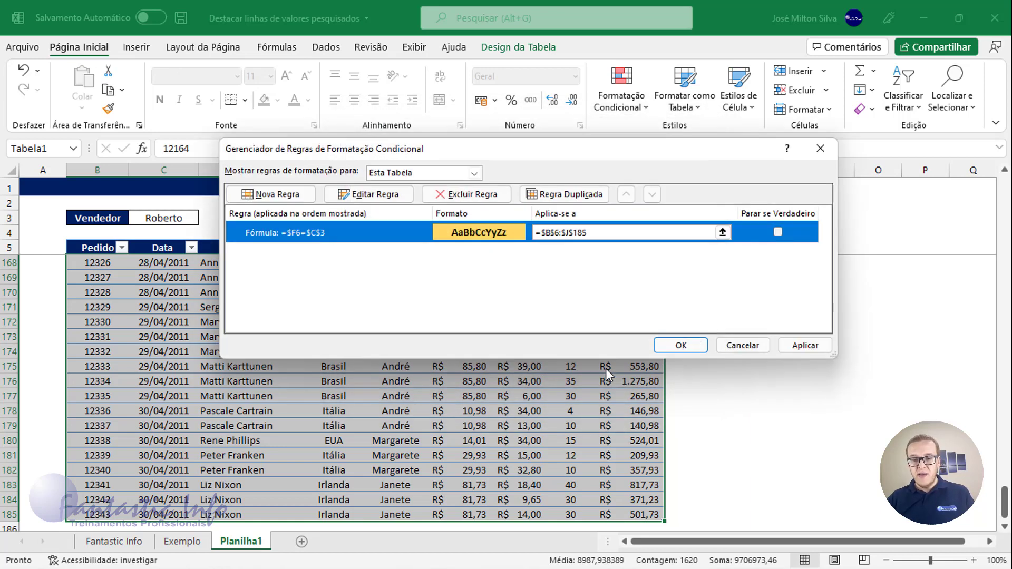
click(676, 346)
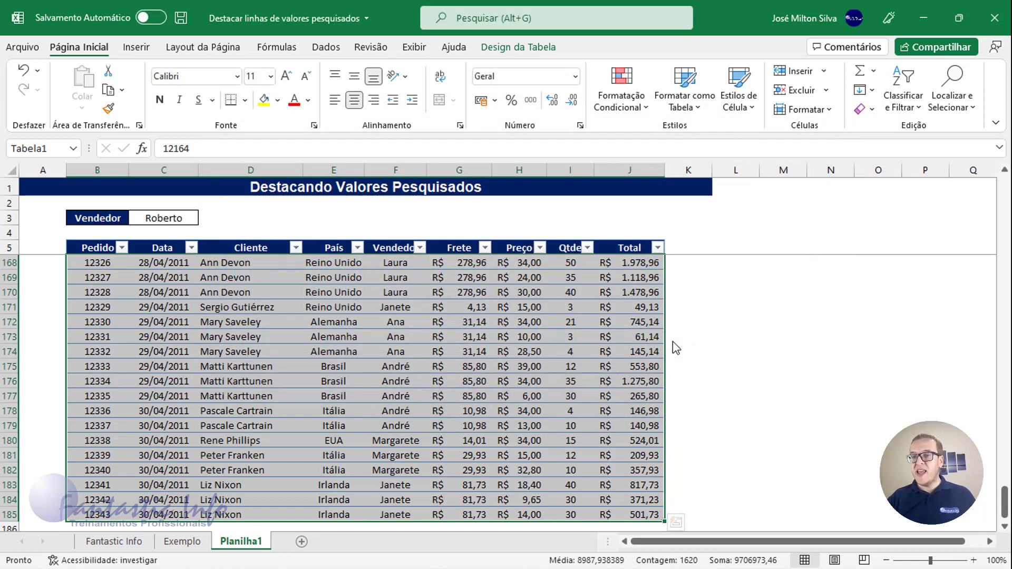
drag(1004, 494, 1005, 190)
click(94, 263)
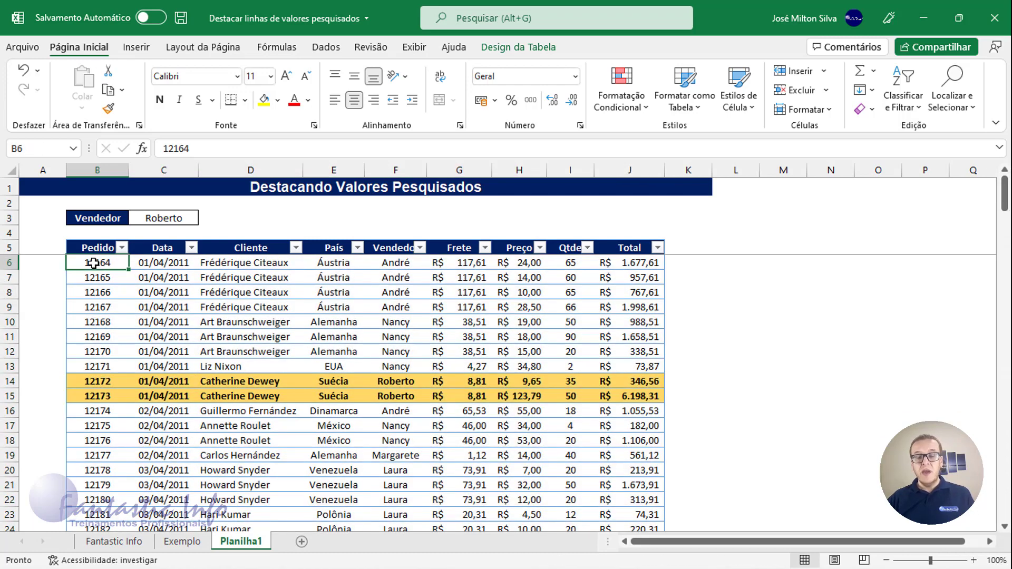